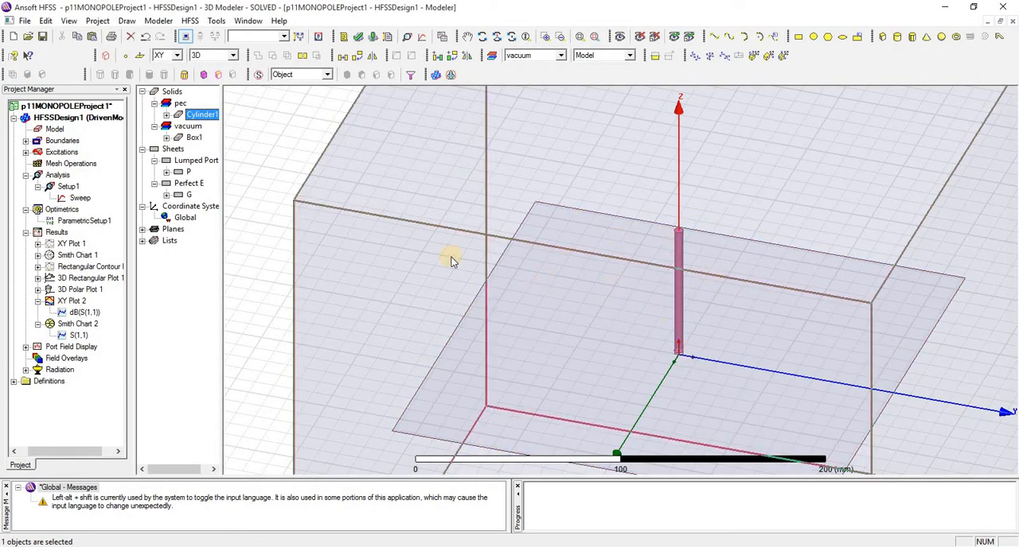
- Open ParametricSetup1 and review the linear step sweep definition of the variable MR
{"action": "double_click", "coordinate": [73, 222]}
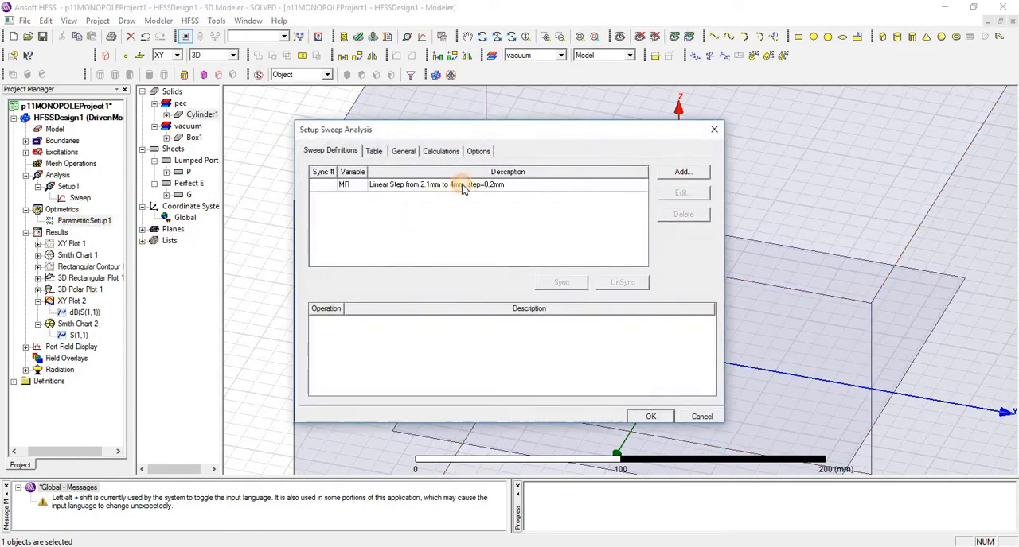
{"action": "left_click", "coordinate": [464, 187]}
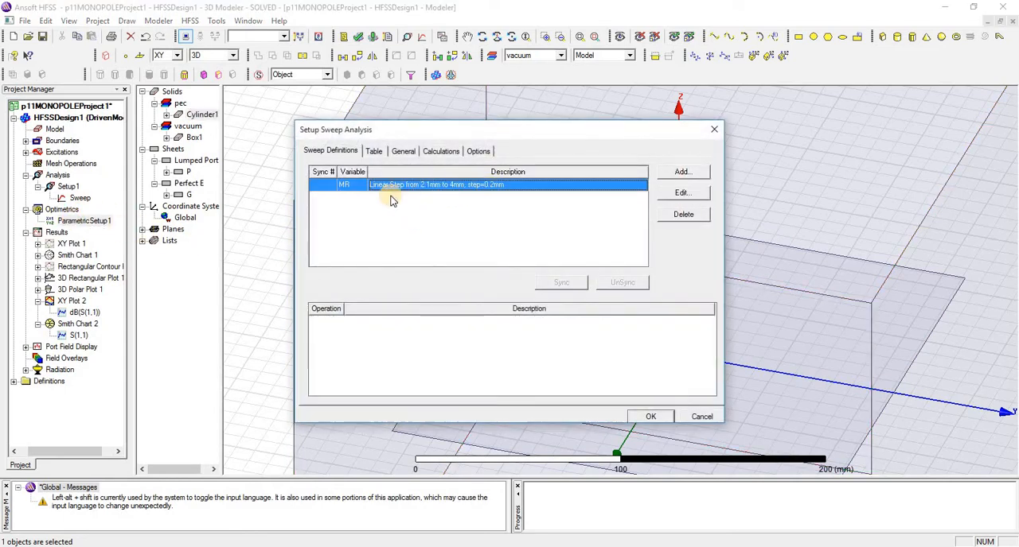
{"action": "left_click", "coordinate": [682, 194]}
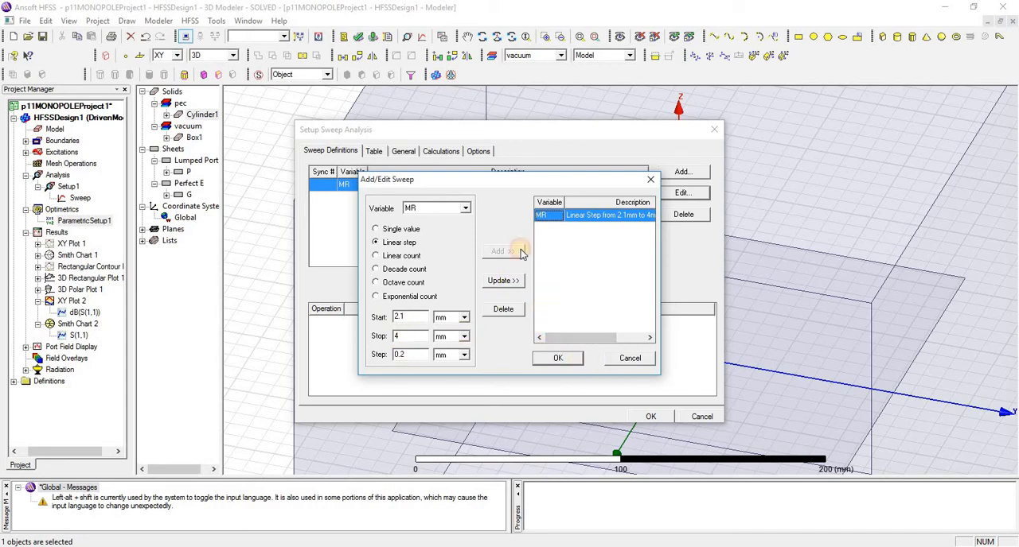
{"action": "key", "text": "Return"}
- Review the individual MR values in the parametric sweep's table and close the setup without changes
{"action": "left_click", "coordinate": [374, 150]}
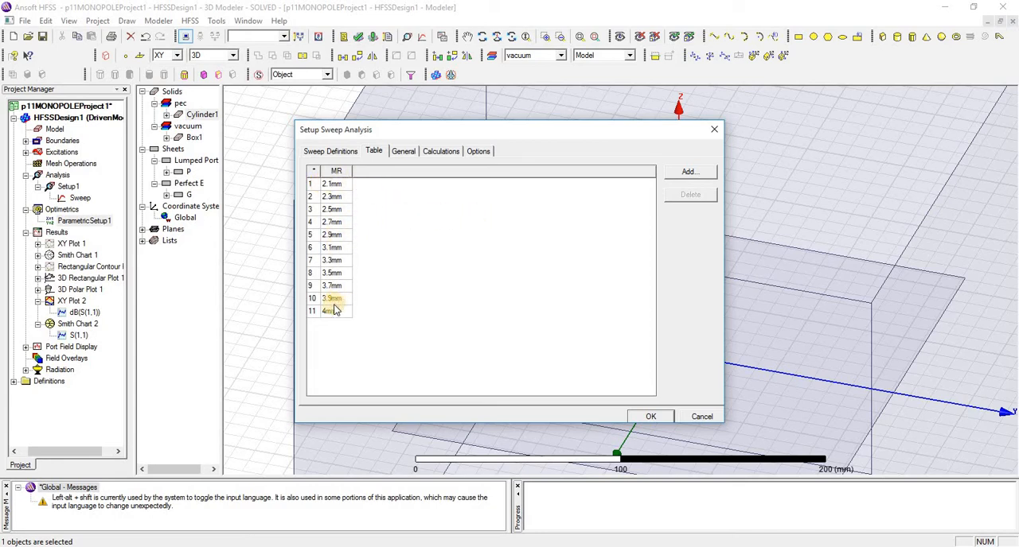
{"action": "left_click", "coordinate": [331, 185]}
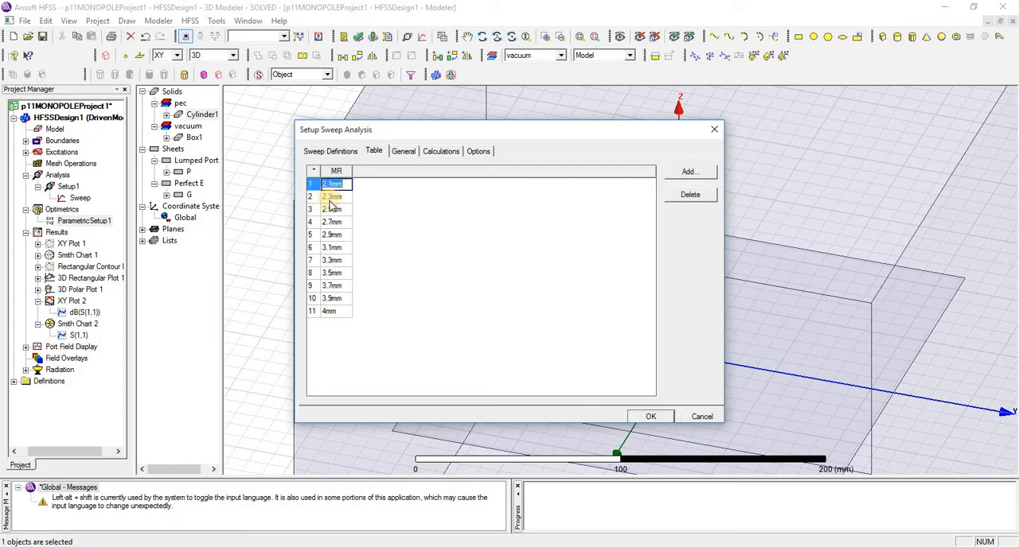
{"action": "left_click", "coordinate": [331, 197]}
{"action": "left_click", "coordinate": [332, 210]}
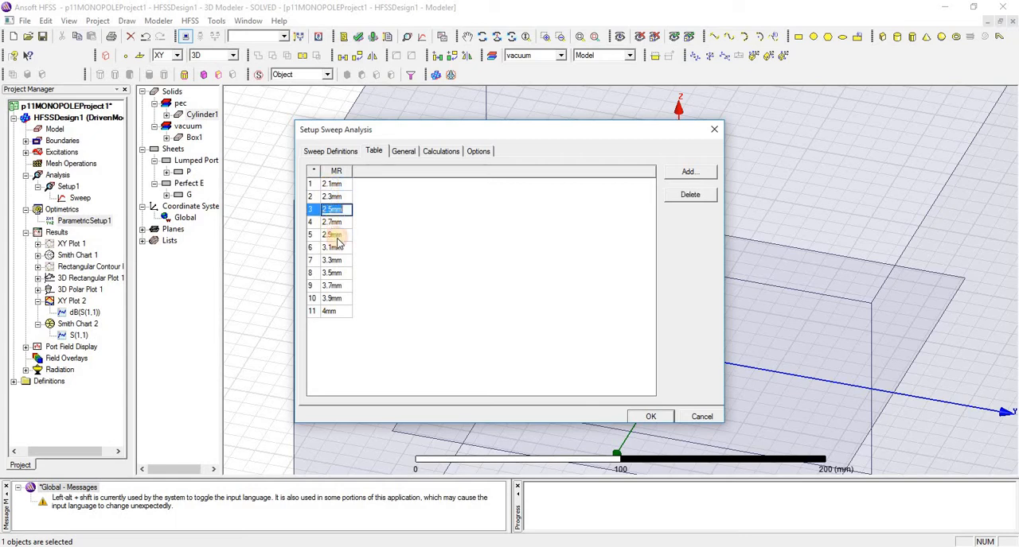
{"action": "left_click", "coordinate": [333, 222]}
{"action": "left_click", "coordinate": [333, 235]}
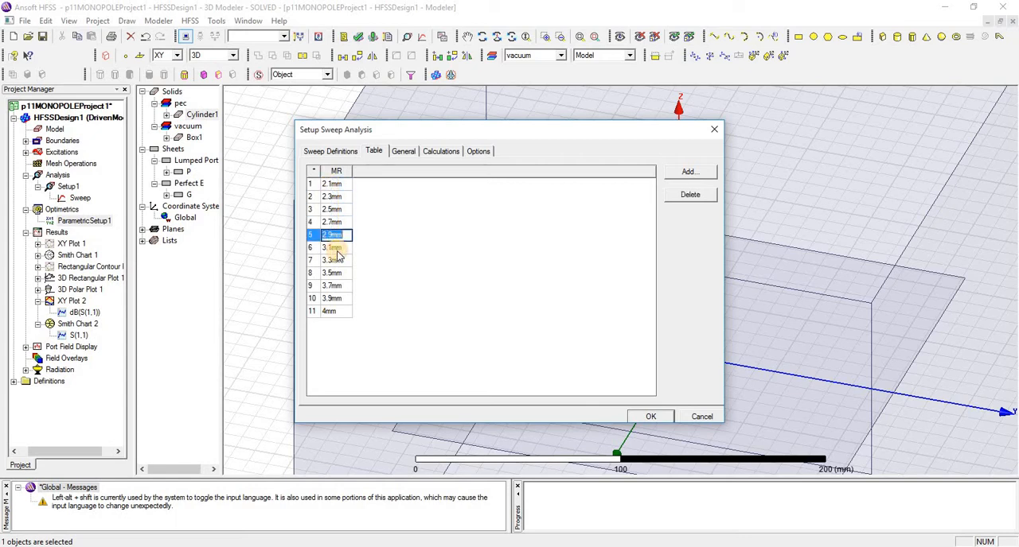
{"action": "left_click", "coordinate": [700, 417]}
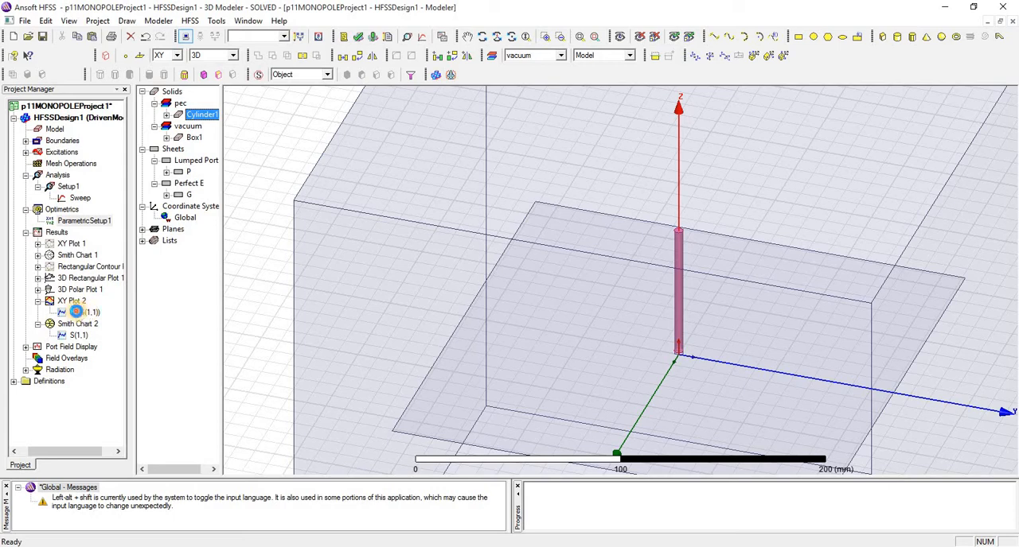
- Display XY Plot 2 with the dB(S(1,1)) traces and highlight the MR=2.1mm curve
{"action": "double_click", "coordinate": [86, 315]}
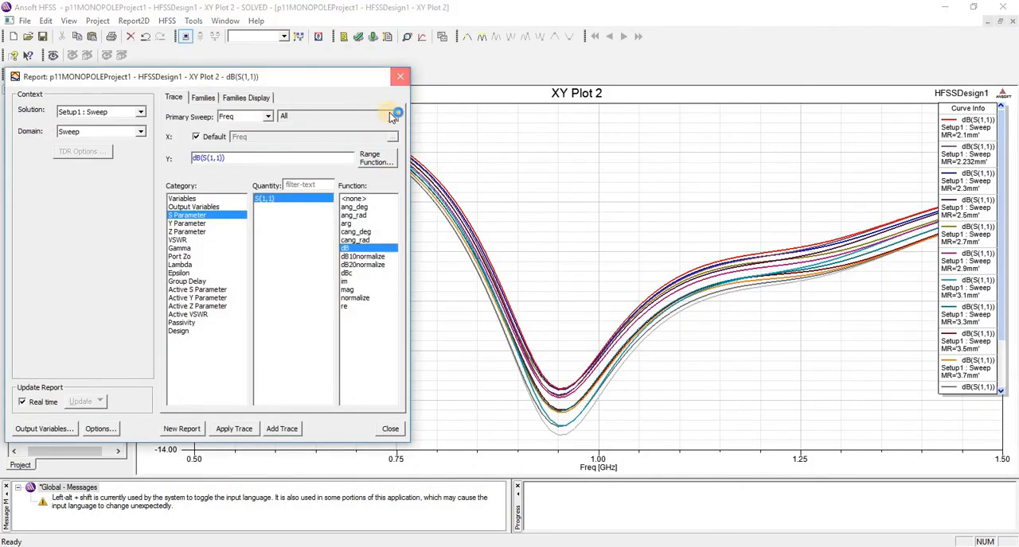
{"action": "left_click", "coordinate": [394, 79]}
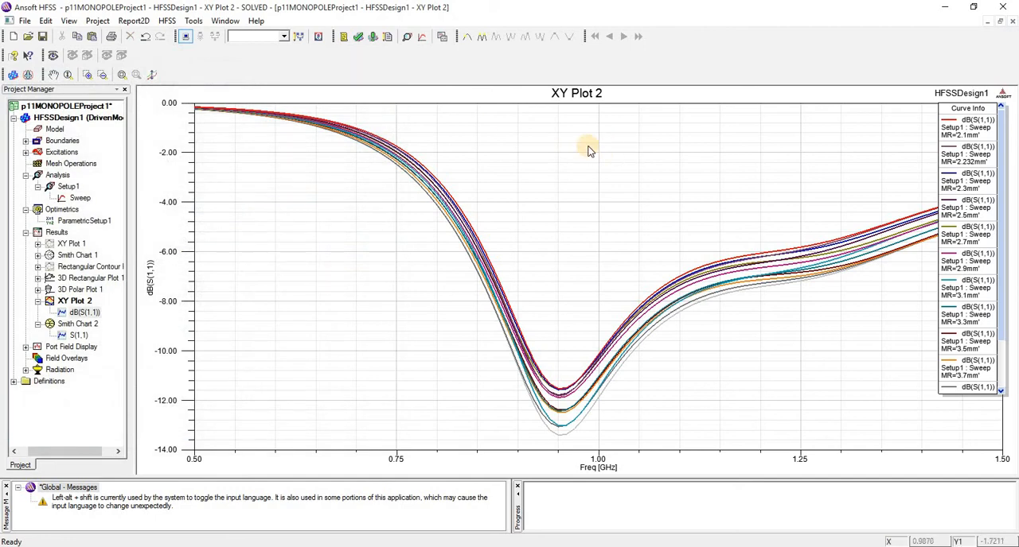
{"action": "left_click", "coordinate": [962, 144]}
{"action": "scroll", "coordinate": [960, 141], "scroll_direction": "up", "scroll_amount": 1}
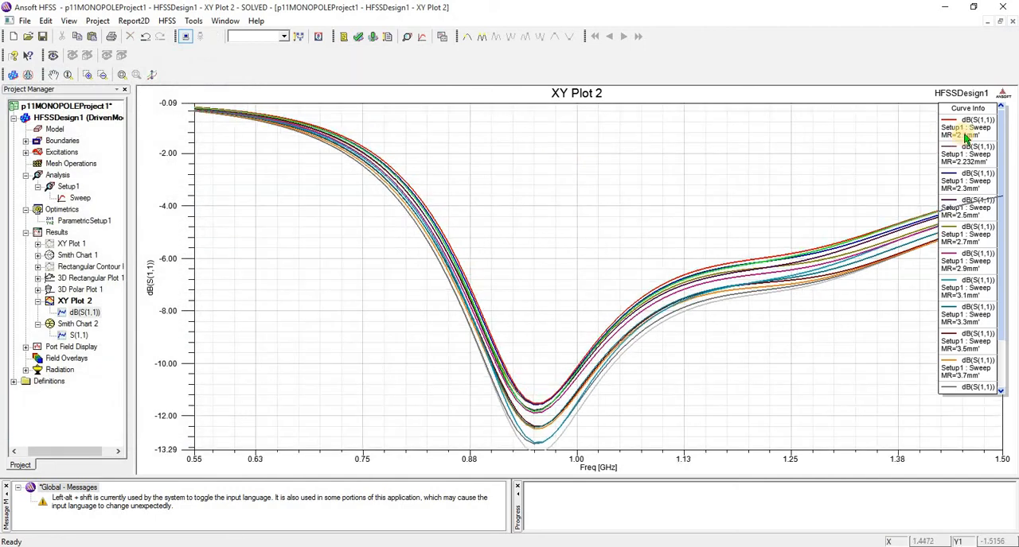
{"action": "scroll", "coordinate": [826, 165], "scroll_direction": "down", "scroll_amount": 1}
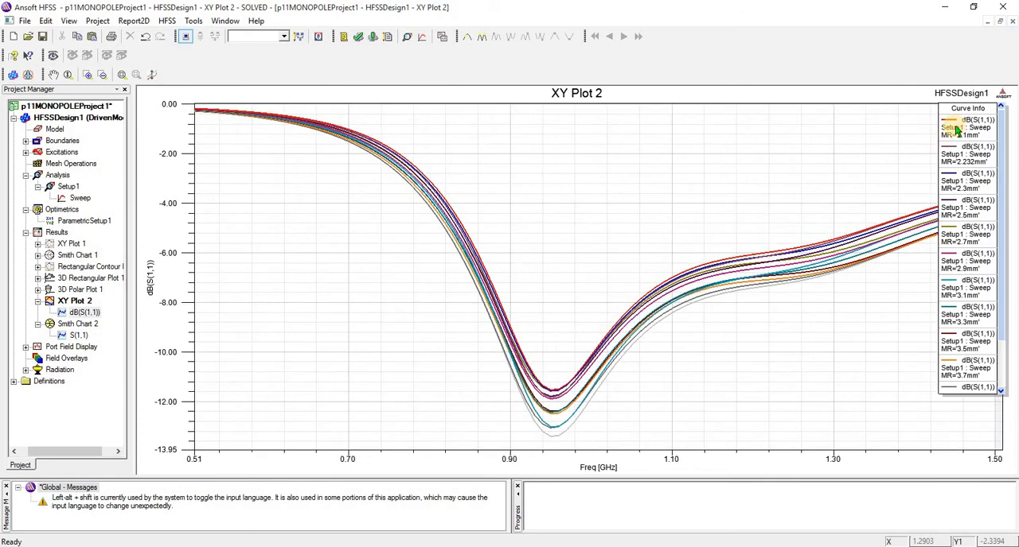
{"action": "left_click", "coordinate": [958, 133]}
{"action": "left_click", "coordinate": [736, 108]}
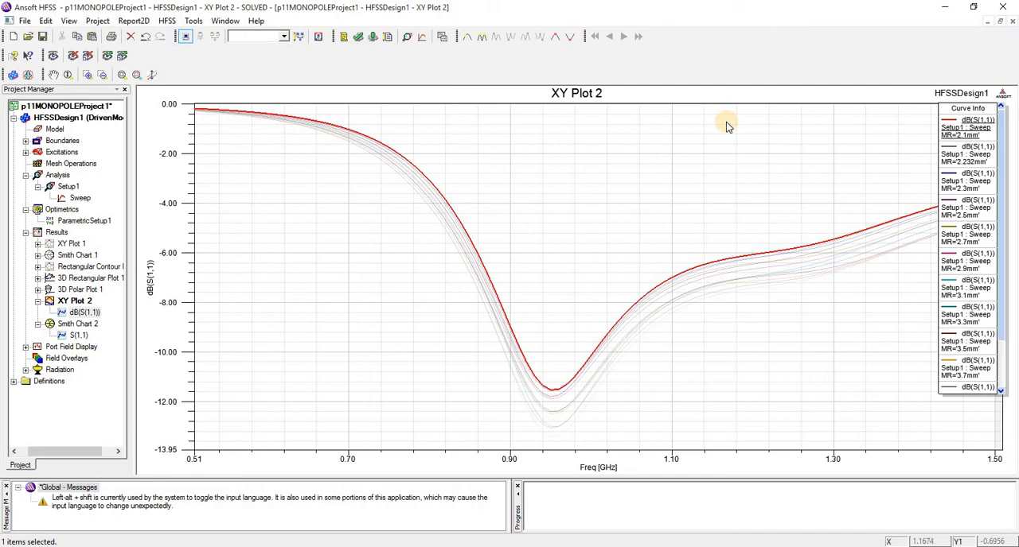
- Compare the S(1,1) dips by highlighting the curves for MR values between 2.1mm and 4mm one at a time
{"action": "left_click", "coordinate": [955, 208]}
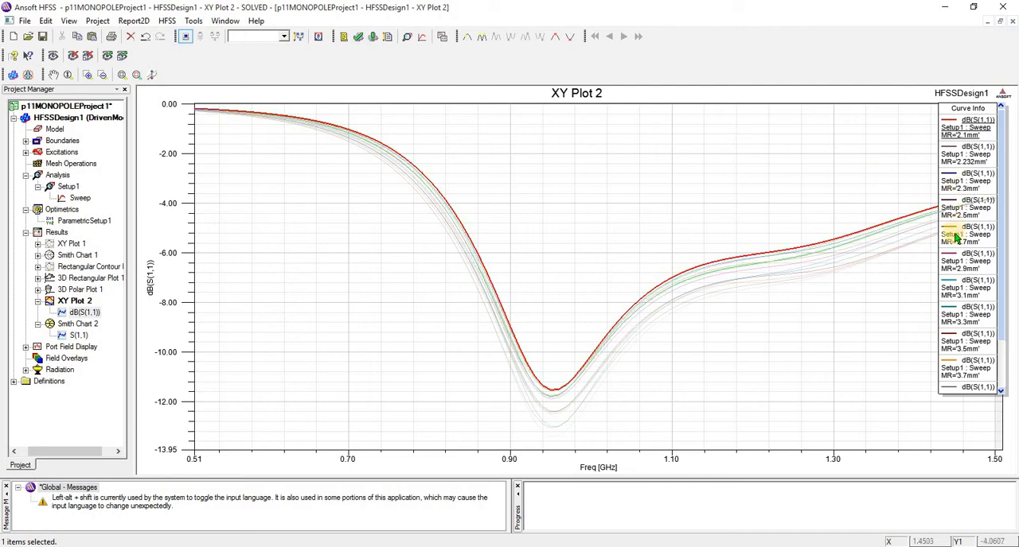
{"action": "left_click", "coordinate": [959, 261]}
{"action": "left_click", "coordinate": [958, 295]}
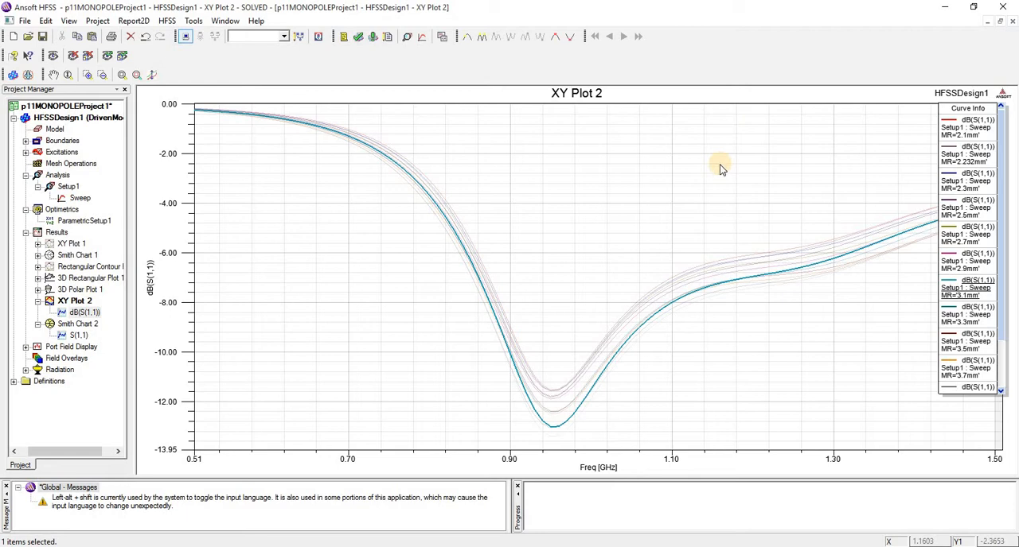
{"action": "left_click", "coordinate": [966, 128]}
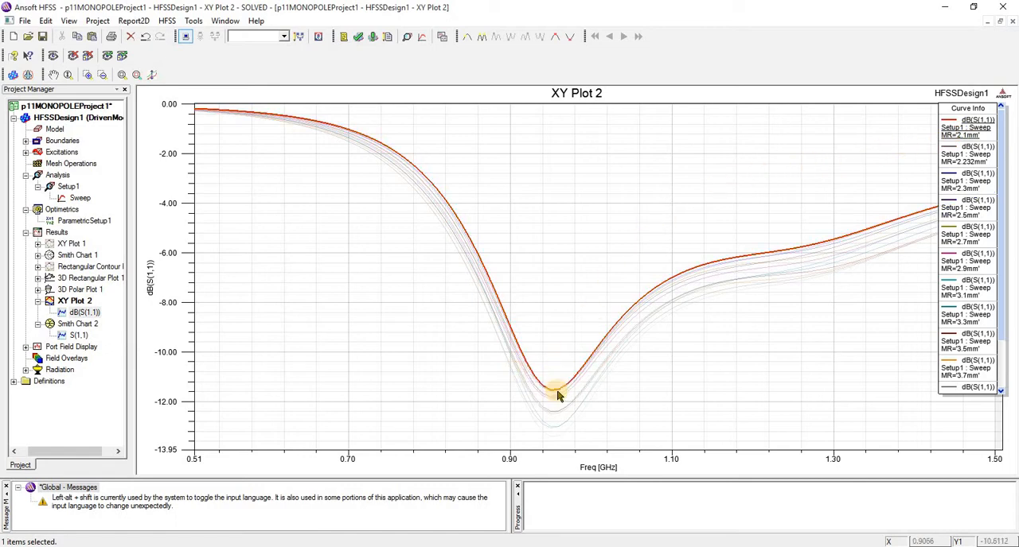
{"action": "left_click", "coordinate": [552, 438]}
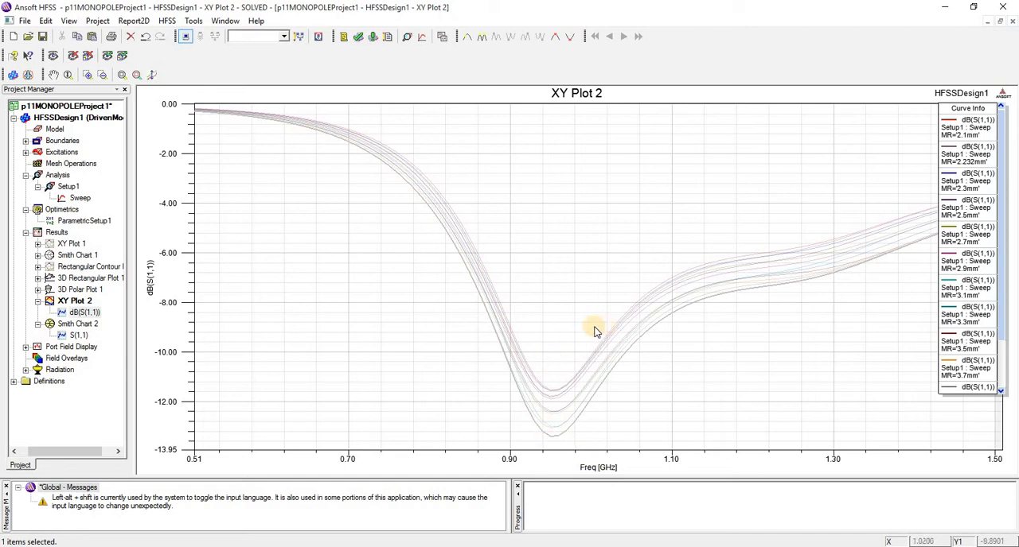
{"action": "left_click", "coordinate": [957, 265]}
{"action": "left_click", "coordinate": [968, 294]}
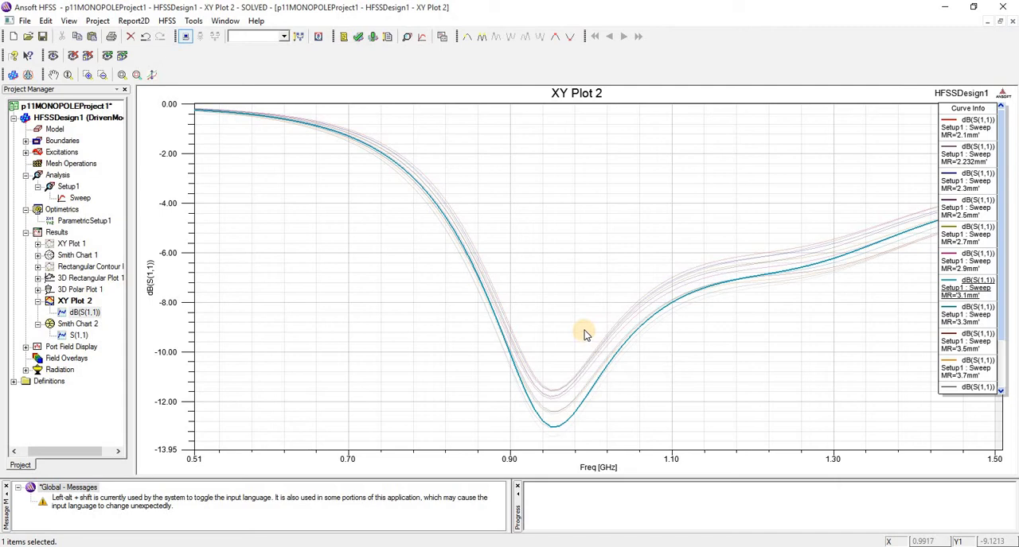
- Place a marker at the minimum of the MR=2.1mm curve, at 0.96 GHz, and end marker mode
{"action": "left_click", "coordinate": [990, 234]}
{"action": "left_click", "coordinate": [971, 130]}
{"action": "left_click", "coordinate": [970, 130]}
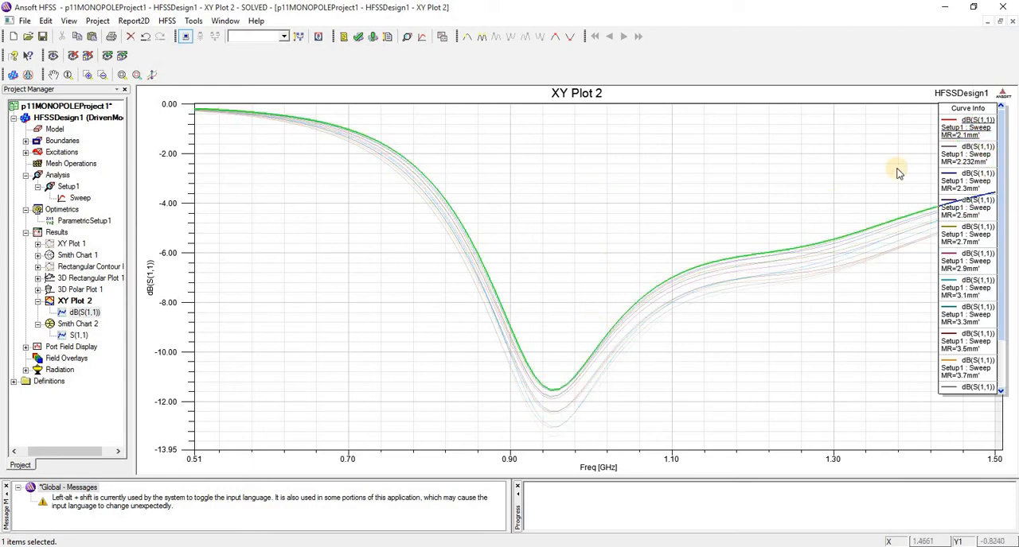
{"action": "right_click", "coordinate": [519, 176]}
{"action": "mouse_move", "coordinate": [535, 175]}
{"action": "left_click", "coordinate": [651, 177]}
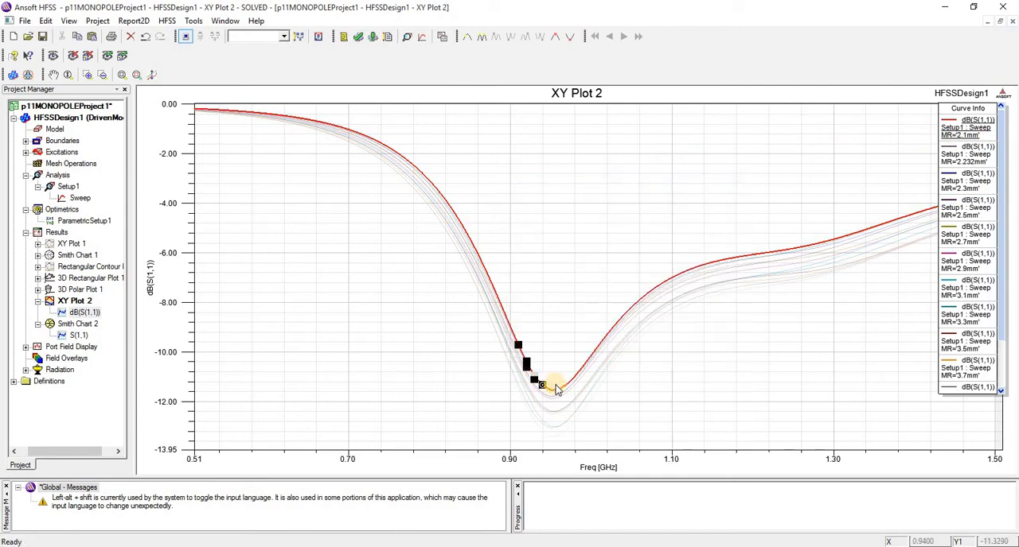
{"action": "left_click", "coordinate": [556, 389]}
{"action": "right_click", "coordinate": [616, 209]}
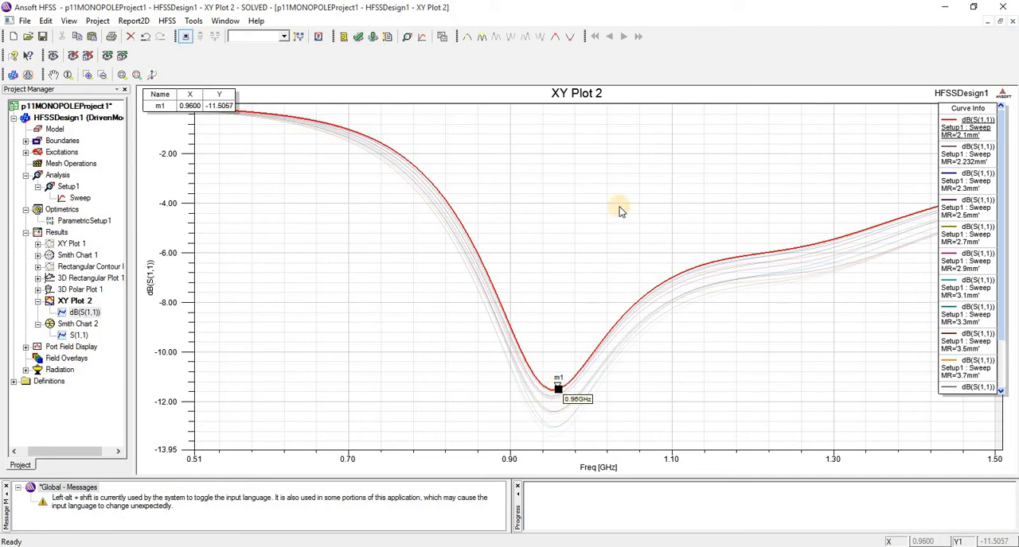
{"action": "left_click", "coordinate": [605, 176]}
{"action": "left_click", "coordinate": [961, 135]}
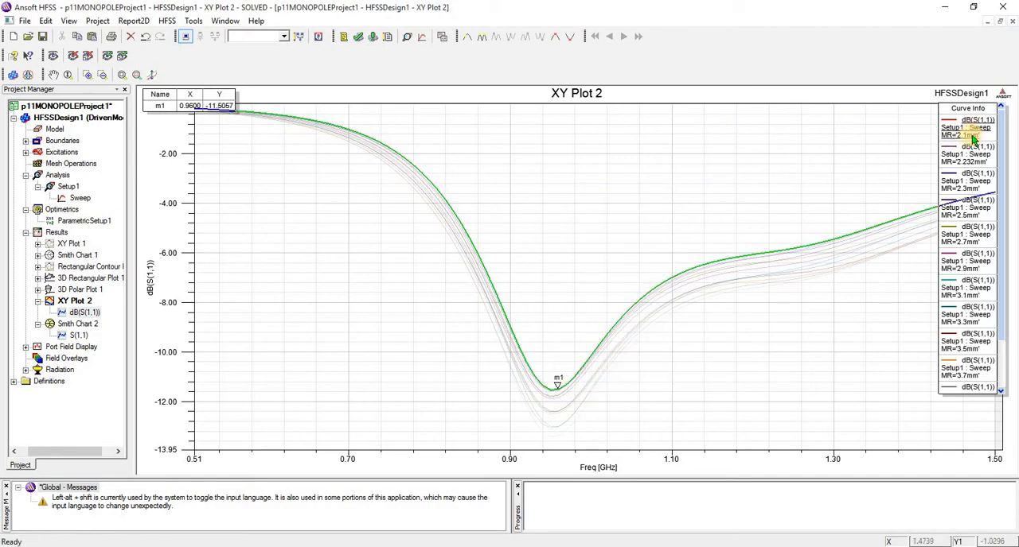
{"action": "left_click", "coordinate": [191, 113]}
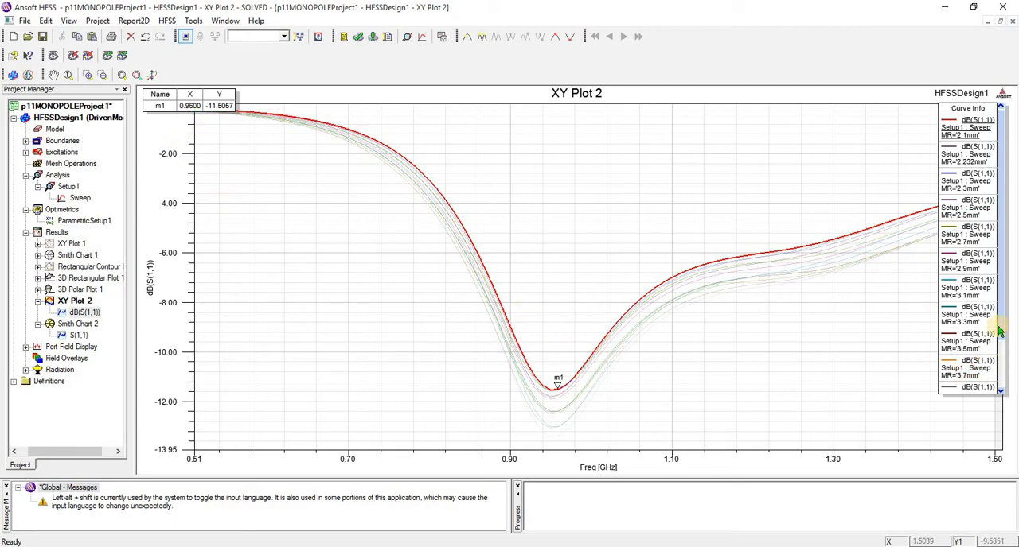
- Highlight the MR=4mm curve at the end of the legend and examine its dip
{"action": "left_click_drag", "start_coordinate": [1001, 327], "coordinate": [1004, 395]}
{"action": "left_click", "coordinate": [964, 367]}
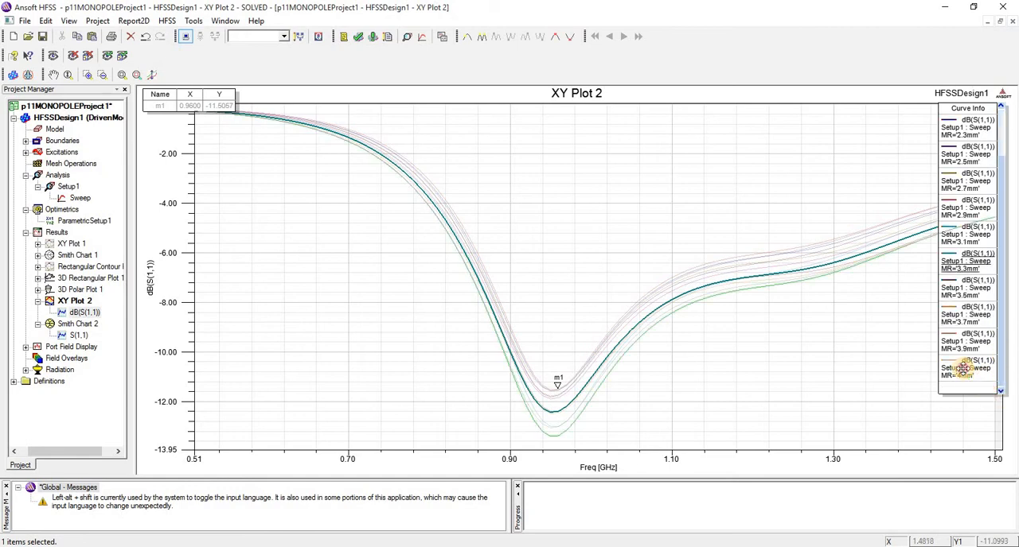
{"action": "left_click", "coordinate": [908, 377]}
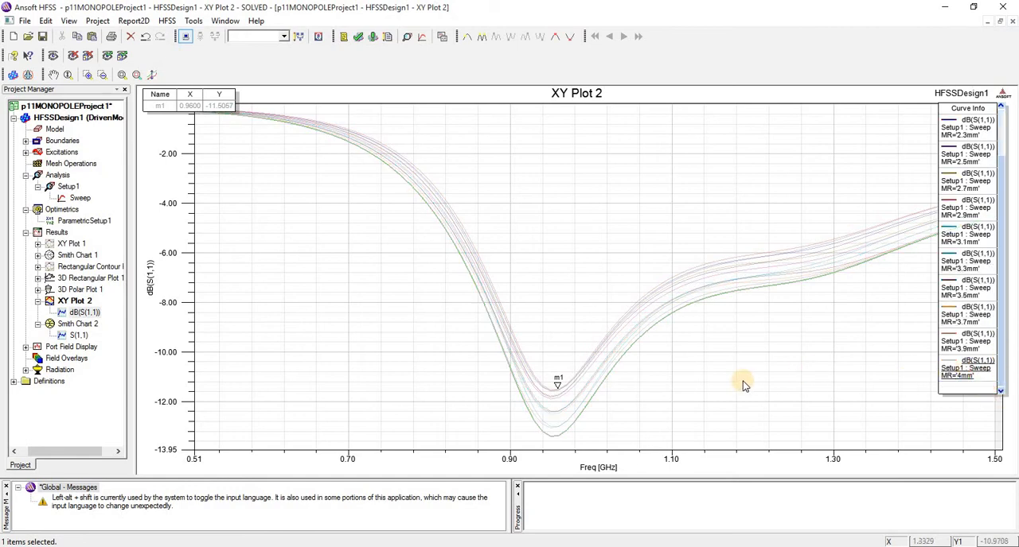
{"action": "left_click", "coordinate": [961, 379]}
{"action": "left_click", "coordinate": [659, 390]}
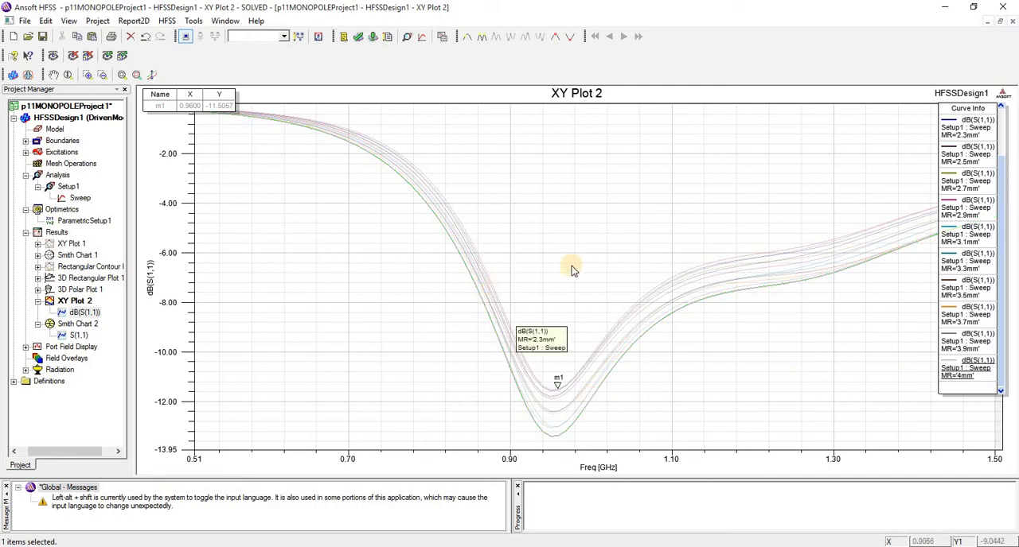
{"action": "left_click", "coordinate": [979, 336]}
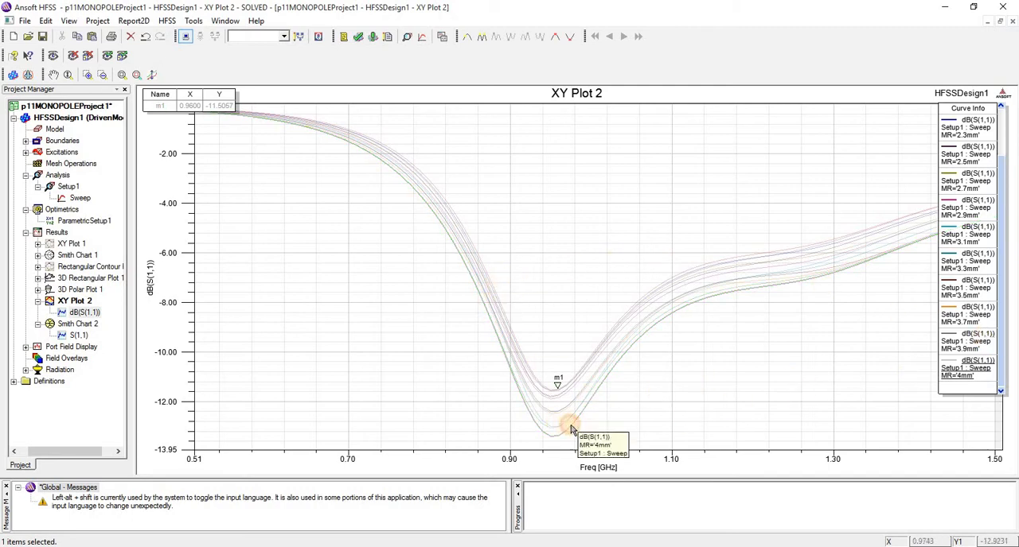
- Select the MR=3.9mm curve and place a second marker at its minimum, at 0.95 GHz, ending marker mode
{"action": "left_click", "coordinate": [943, 340]}
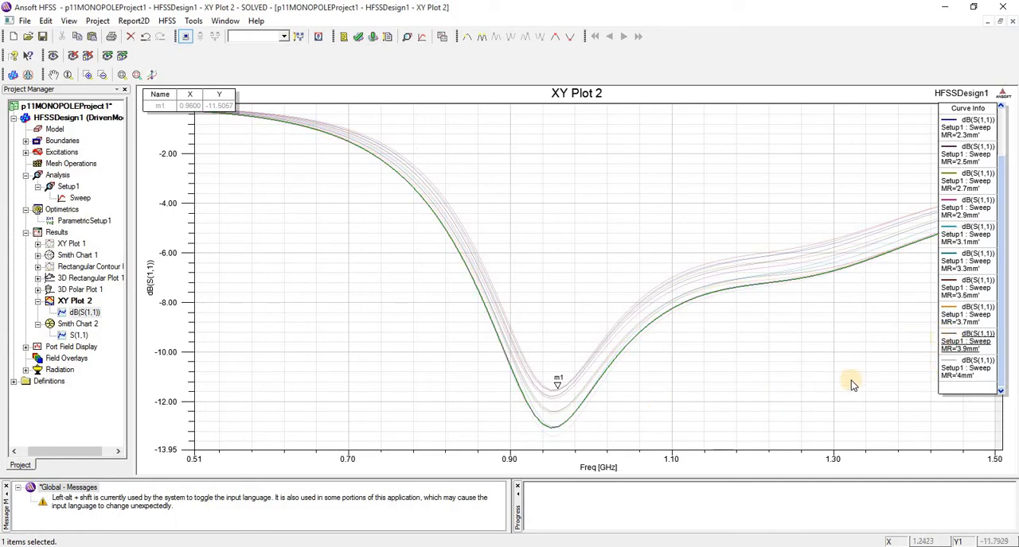
{"action": "left_click", "coordinate": [958, 348]}
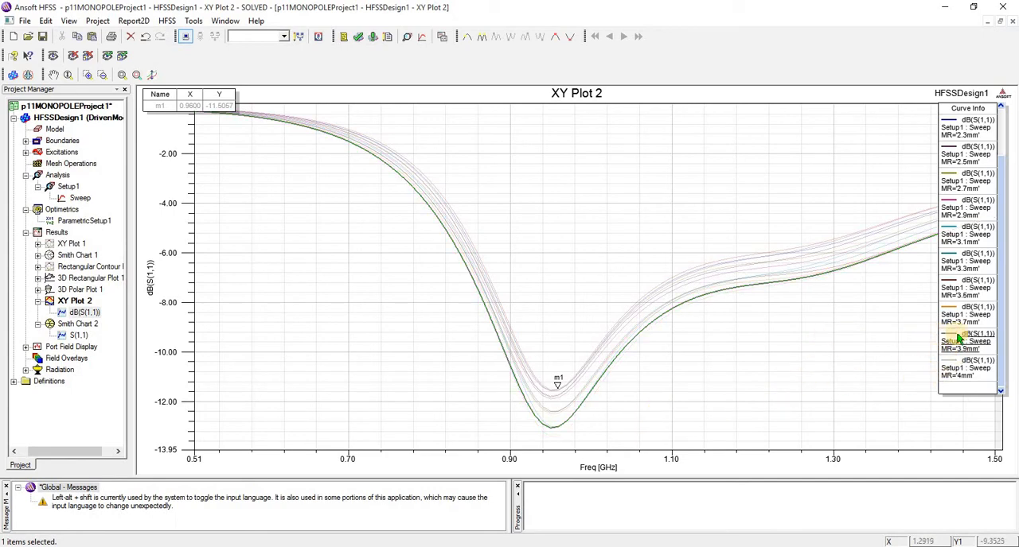
{"action": "right_click", "coordinate": [593, 415]}
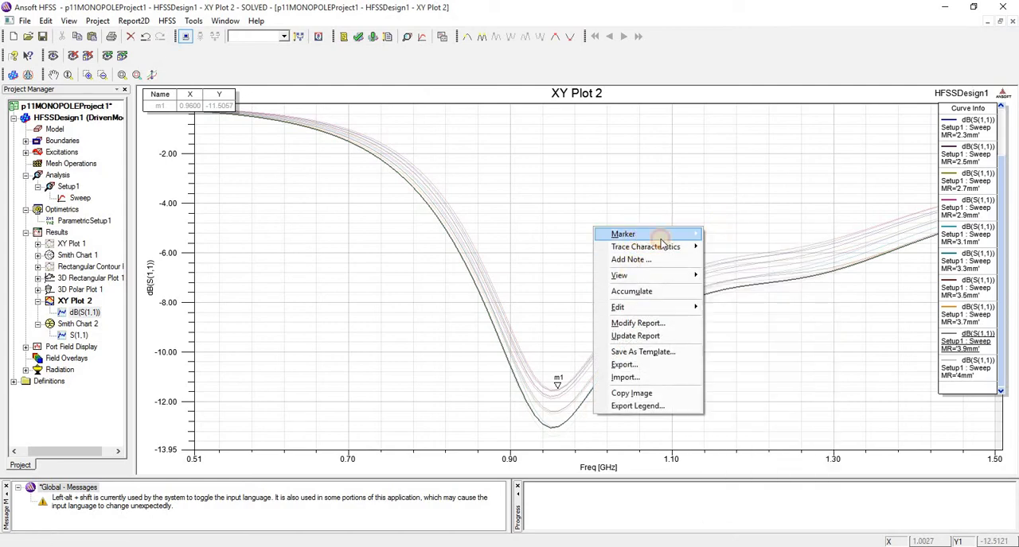
{"action": "mouse_move", "coordinate": [660, 235]}
{"action": "left_click", "coordinate": [756, 230]}
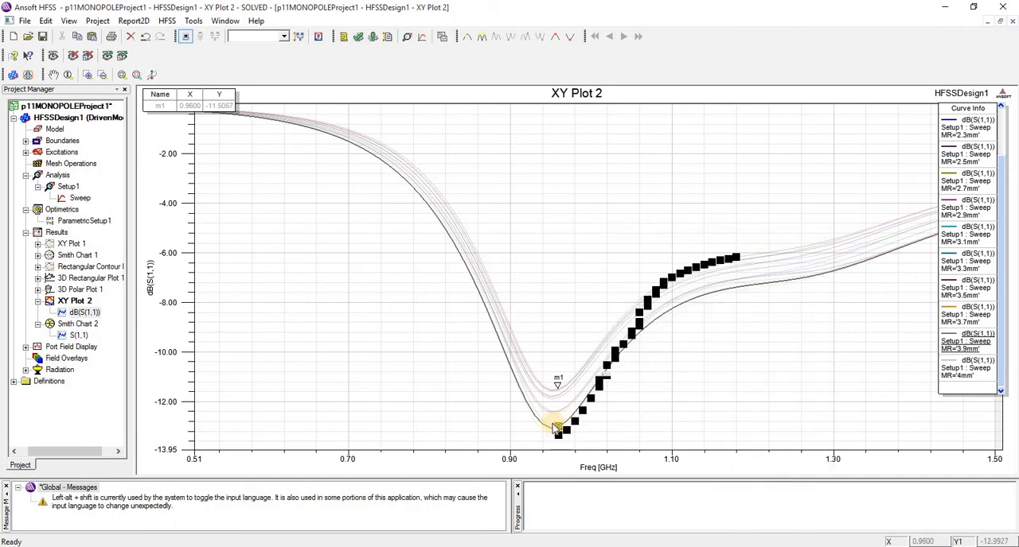
{"action": "left_click", "coordinate": [551, 425]}
{"action": "right_click", "coordinate": [551, 426]}
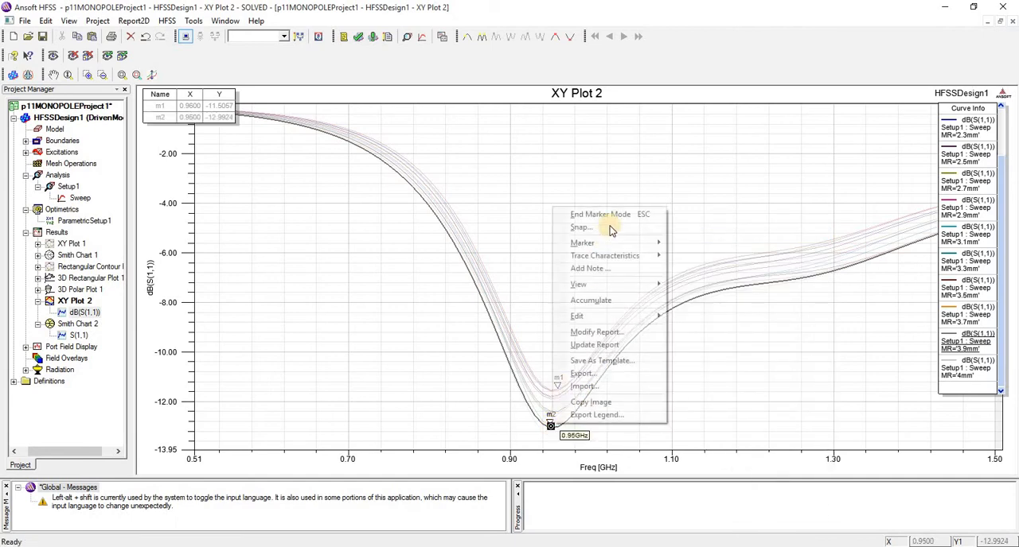
{"action": "left_click", "coordinate": [612, 224]}
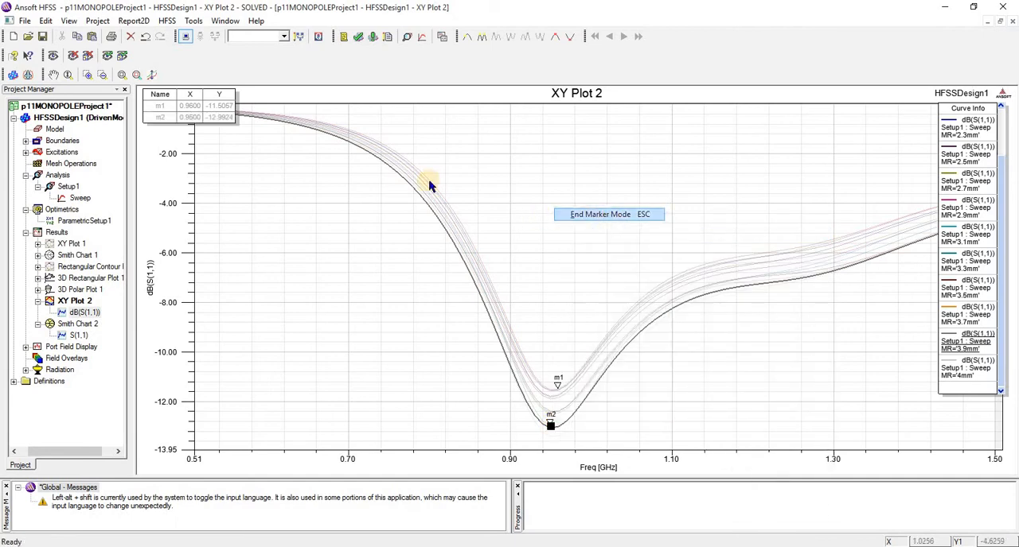
{"action": "left_click", "coordinate": [190, 120]}
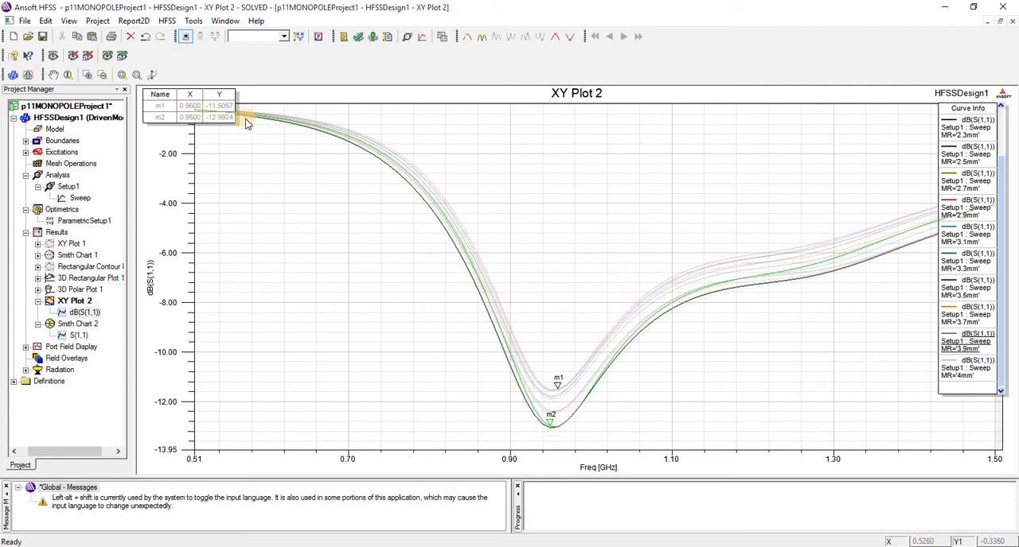
{"action": "left_click", "coordinate": [885, 260]}
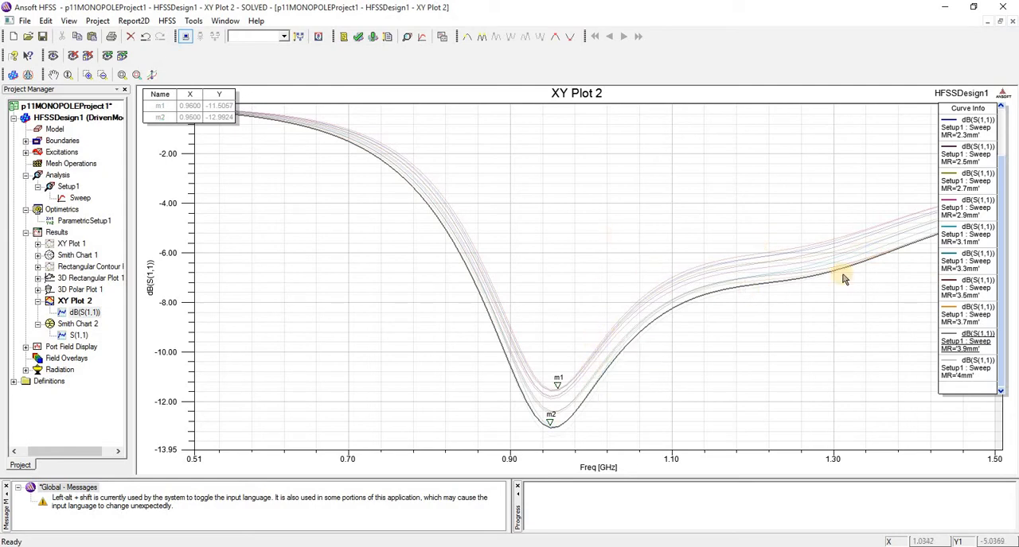
- Clear all markers from XY Plot 2
{"action": "left_click", "coordinate": [955, 151]}
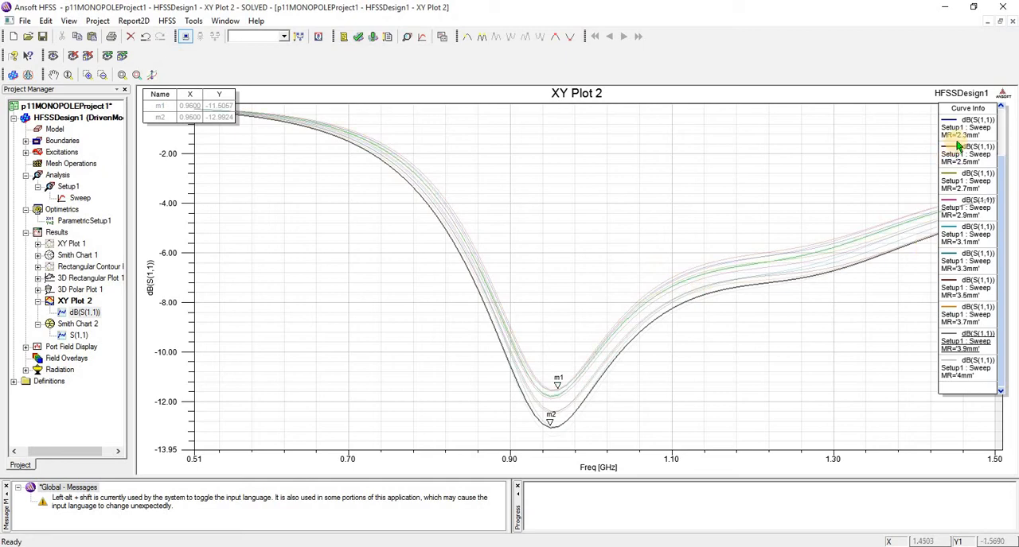
{"action": "right_click", "coordinate": [561, 182]}
{"action": "mouse_move", "coordinate": [589, 186]}
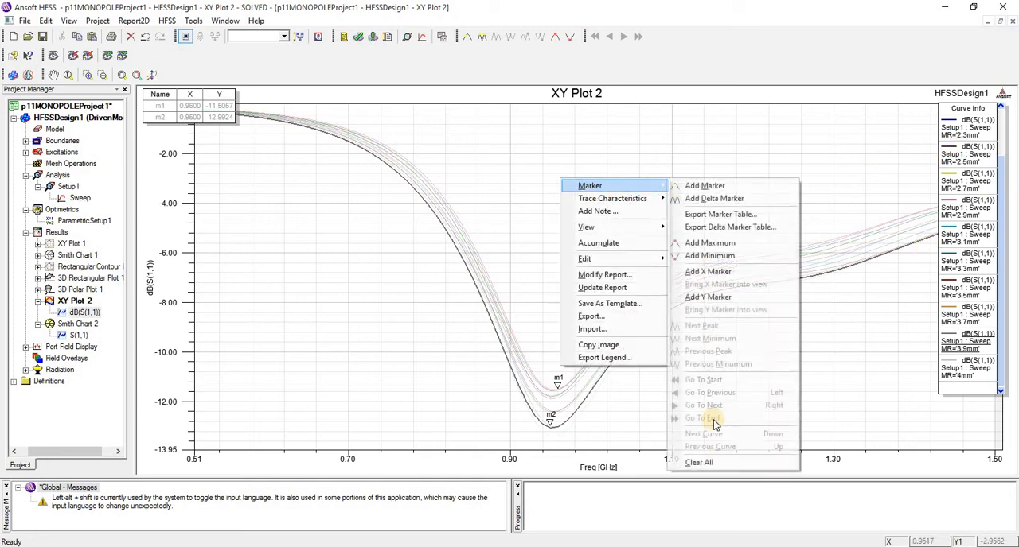
{"action": "left_click", "coordinate": [720, 463]}
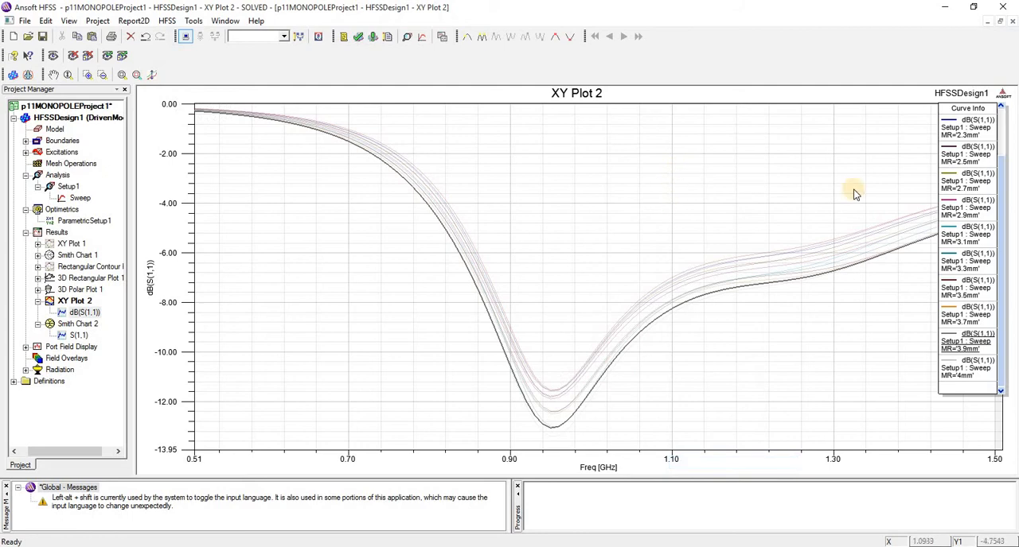
- Shift the curve legend slightly and select the MR=2.232mm curve from it
{"action": "left_click_drag", "start_coordinate": [967, 130], "coordinate": [947, 121]}
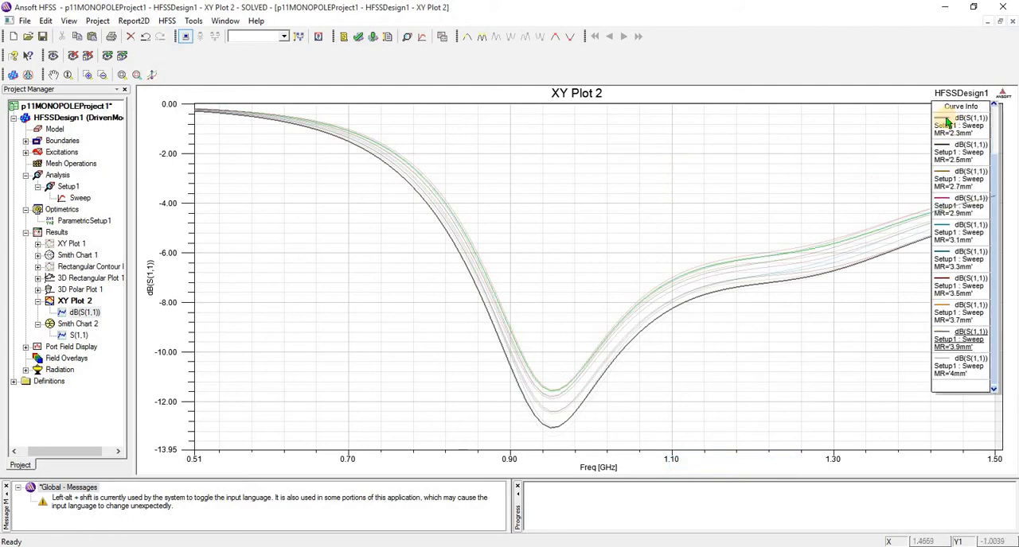
{"action": "left_click", "coordinate": [959, 127]}
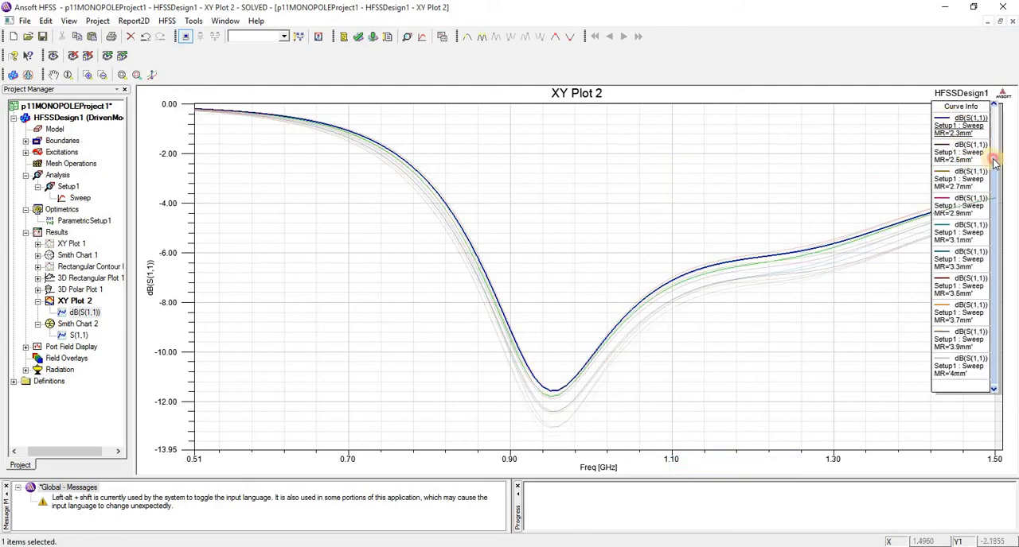
{"action": "left_click_drag", "start_coordinate": [993, 161], "coordinate": [990, 109]}
{"action": "left_click", "coordinate": [959, 149]}
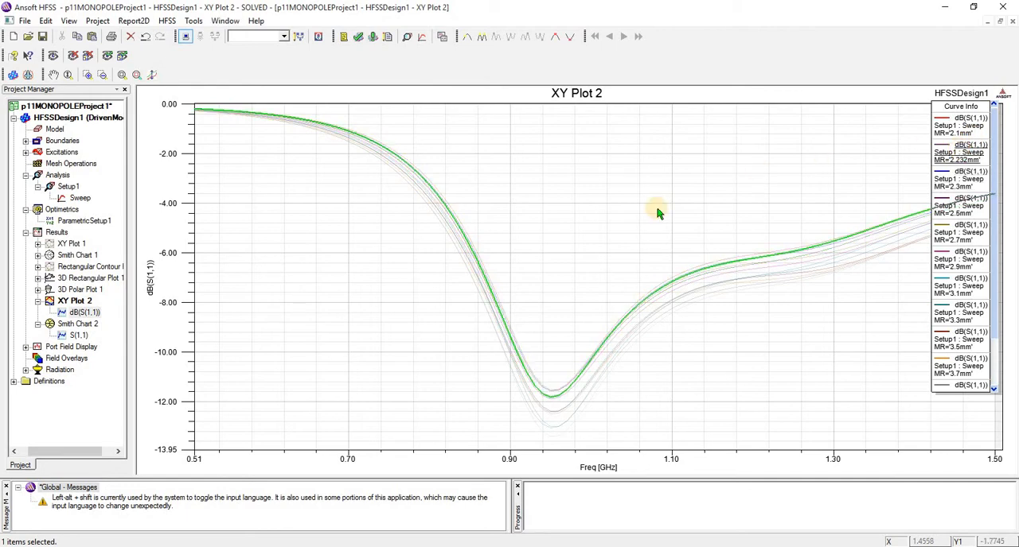
- Place markers where the MR=2.232mm curve crosses about -10 dB, at 0.91 GHz and 1.00 GHz, and end marker mode
{"action": "right_click", "coordinate": [530, 206]}
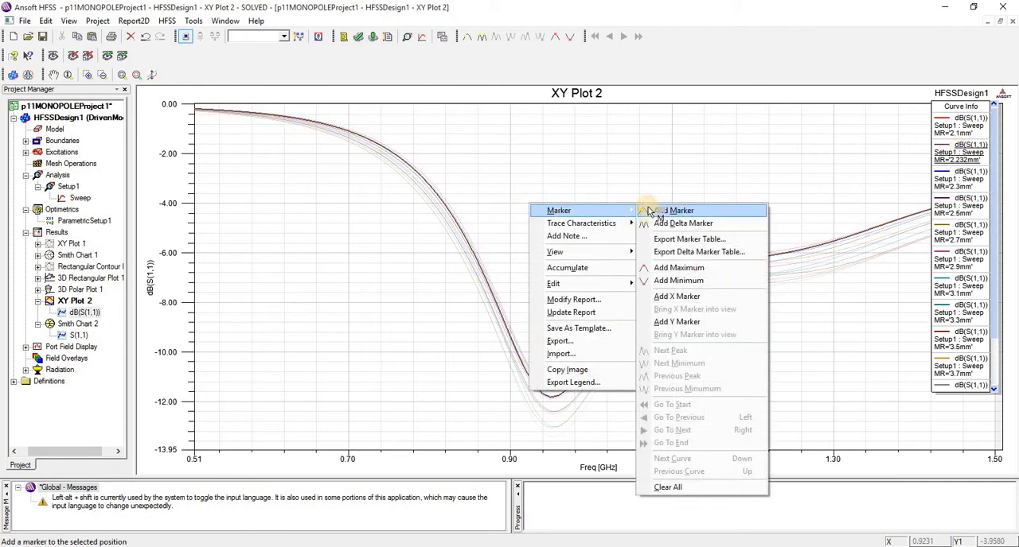
{"action": "left_click", "coordinate": [650, 210]}
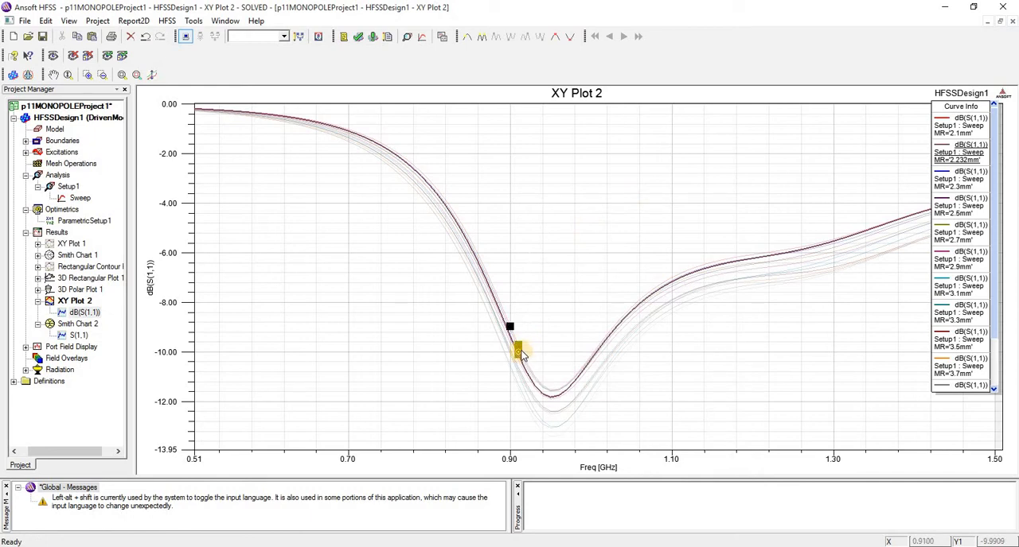
{"action": "scroll", "coordinate": [521, 352], "scroll_direction": "up", "scroll_amount": 3}
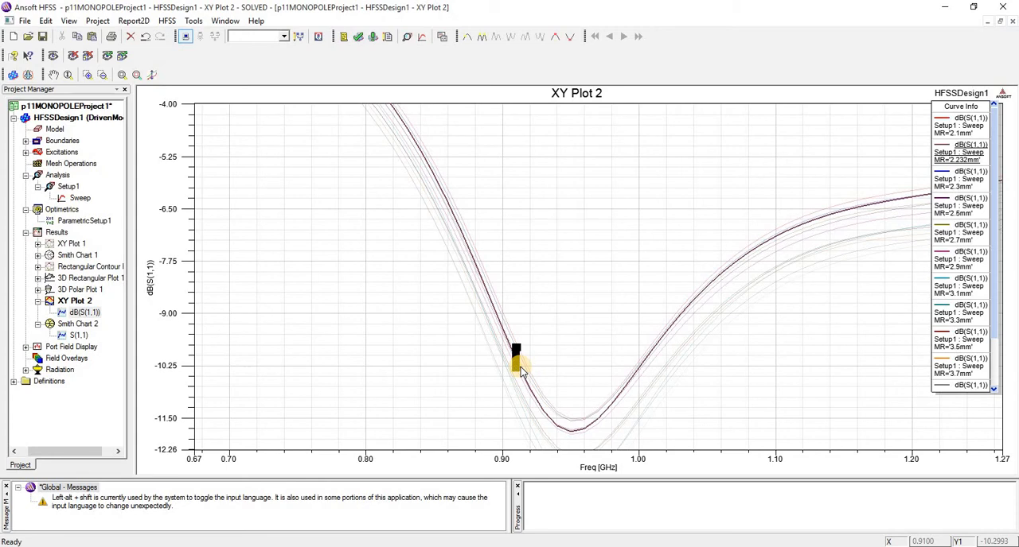
{"action": "left_click", "coordinate": [519, 368]}
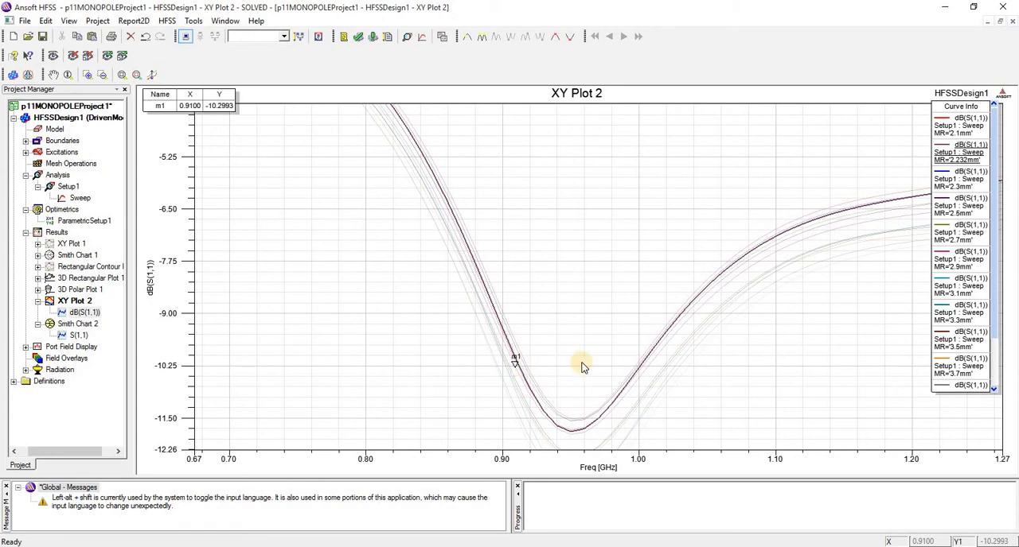
{"action": "left_click", "coordinate": [639, 365]}
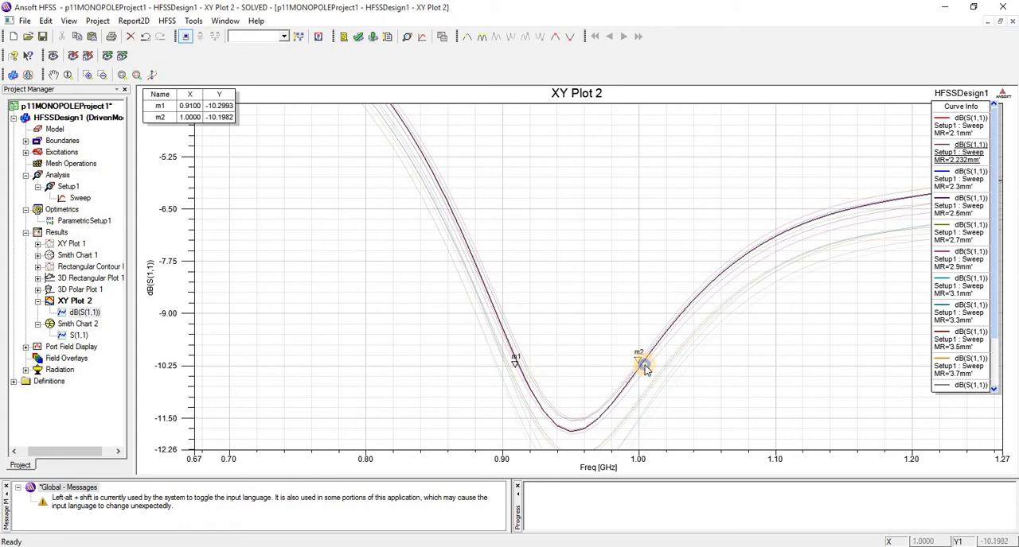
{"action": "right_click", "coordinate": [641, 365]}
{"action": "left_click", "coordinate": [717, 156]}
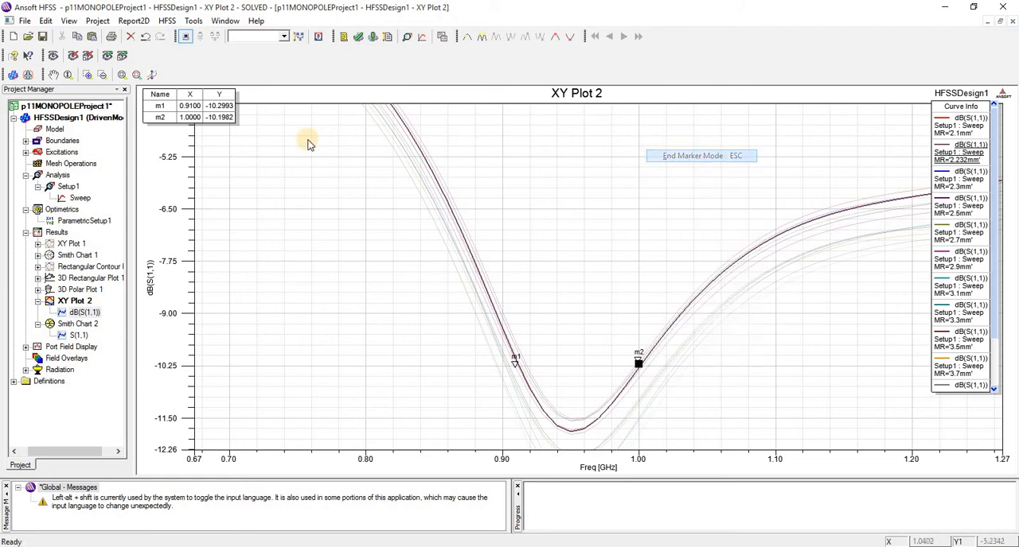
- Check the frequencies of the two markers and select the MR=4mm curve, the one with the deepest dip
{"action": "left_click", "coordinate": [191, 109]}
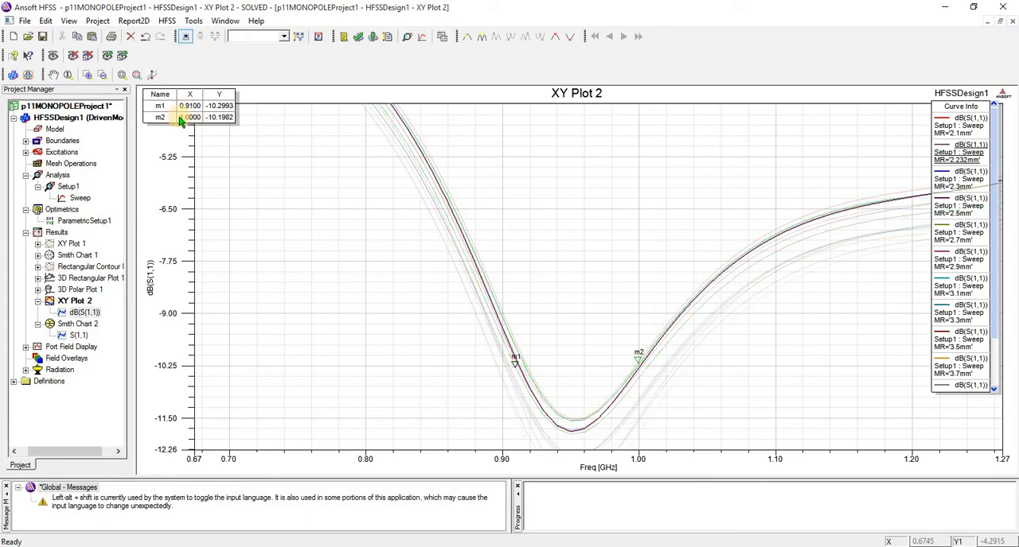
{"action": "left_click", "coordinate": [979, 295]}
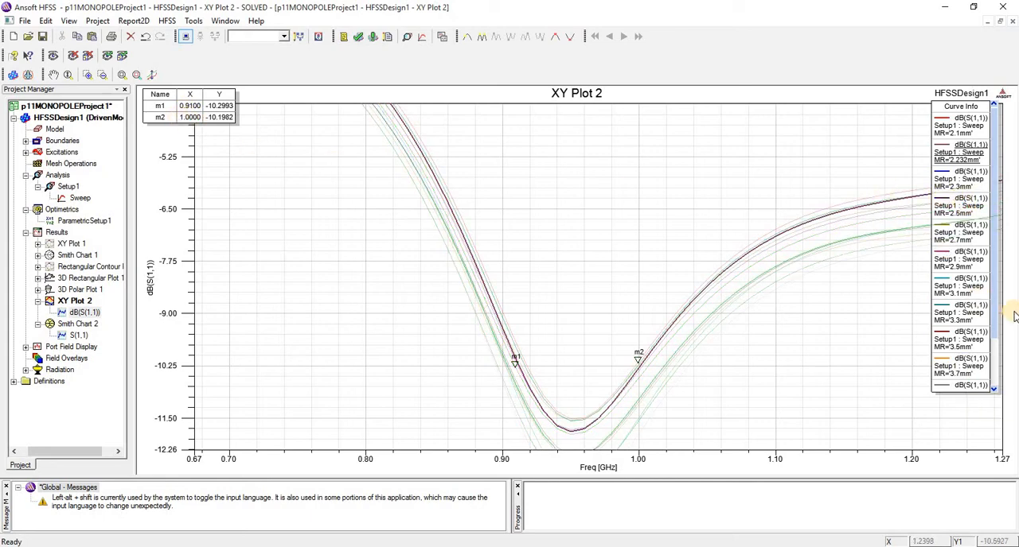
{"action": "left_click_drag", "start_coordinate": [994, 315], "coordinate": [995, 347]}
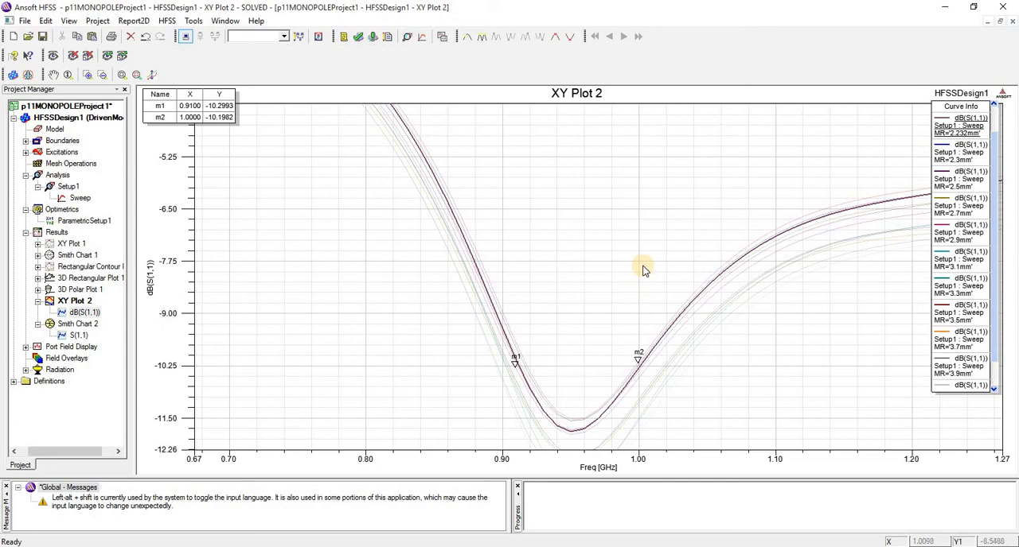
{"action": "scroll", "coordinate": [643, 270], "scroll_direction": "down", "scroll_amount": 3}
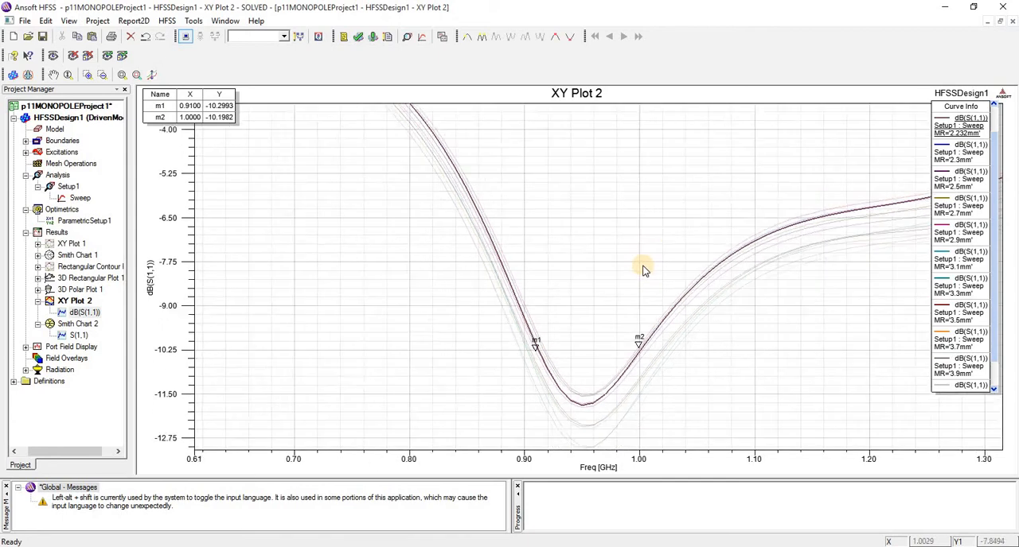
{"action": "left_click", "coordinate": [620, 423]}
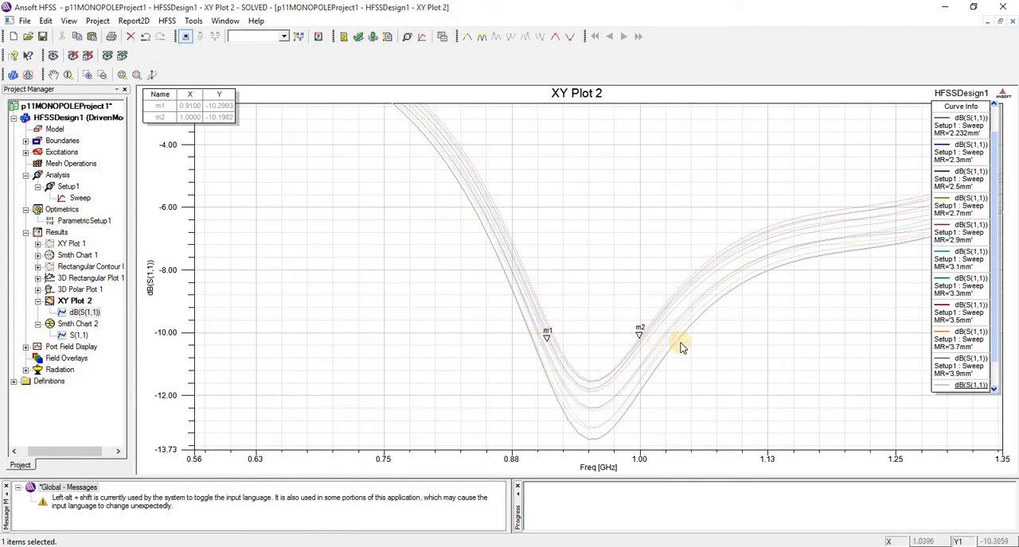
- Place a marker on the falling side of the MR=4mm curve near -10 dB, at about 0.896 GHz
{"action": "right_click", "coordinate": [548, 275]}
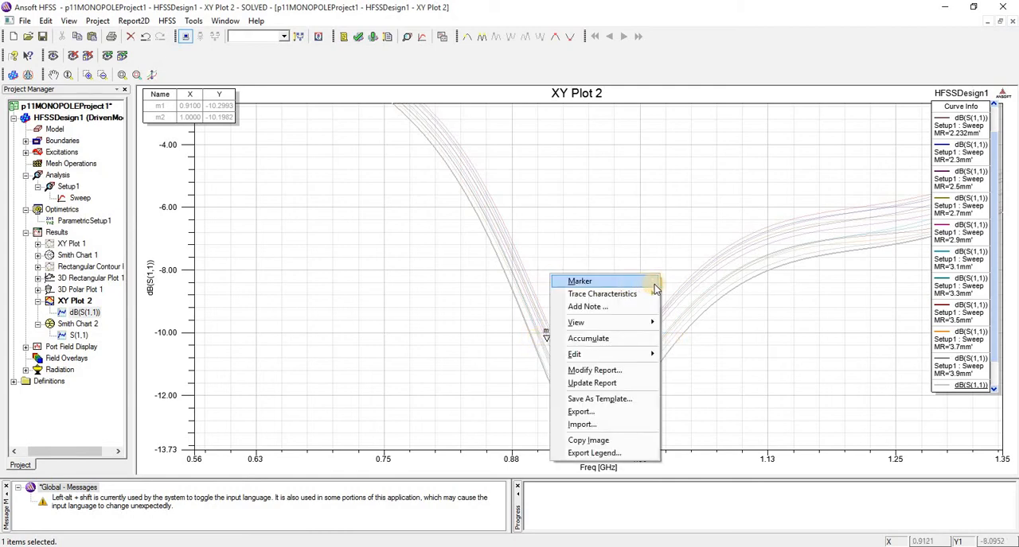
{"action": "mouse_move", "coordinate": [654, 283]}
{"action": "left_click", "coordinate": [685, 294]}
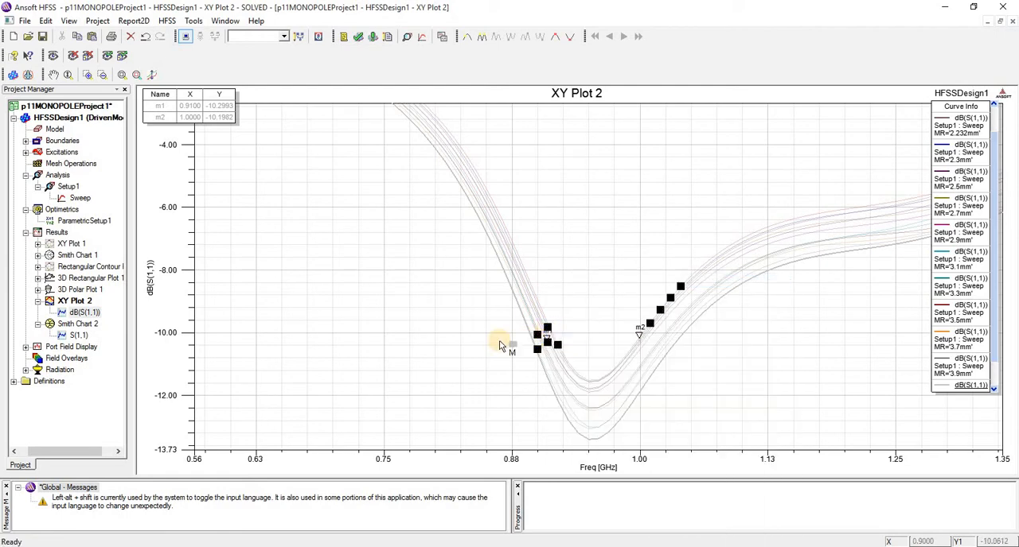
{"action": "scroll", "coordinate": [531, 344], "scroll_direction": "up", "scroll_amount": 2}
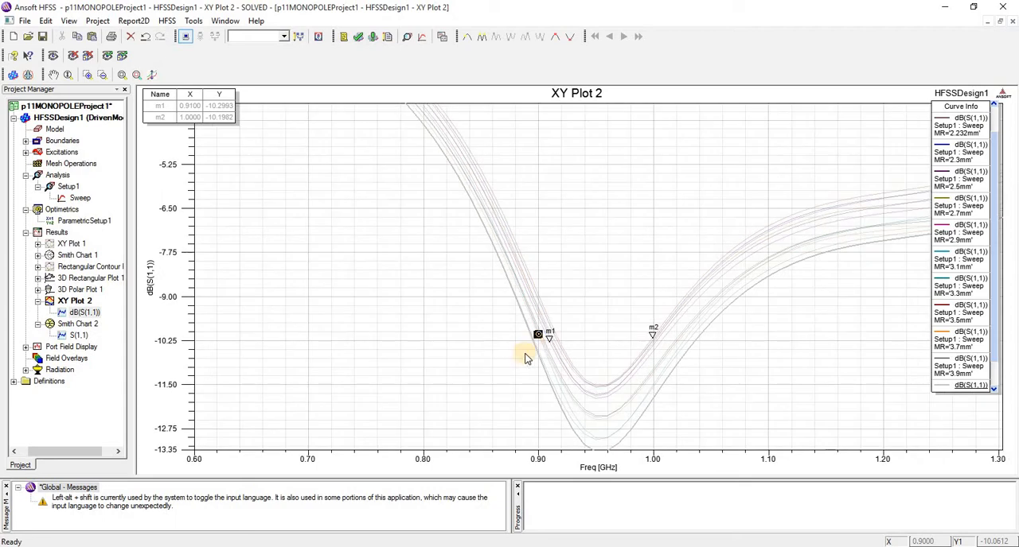
{"action": "scroll", "coordinate": [527, 355], "scroll_direction": "up", "scroll_amount": 1}
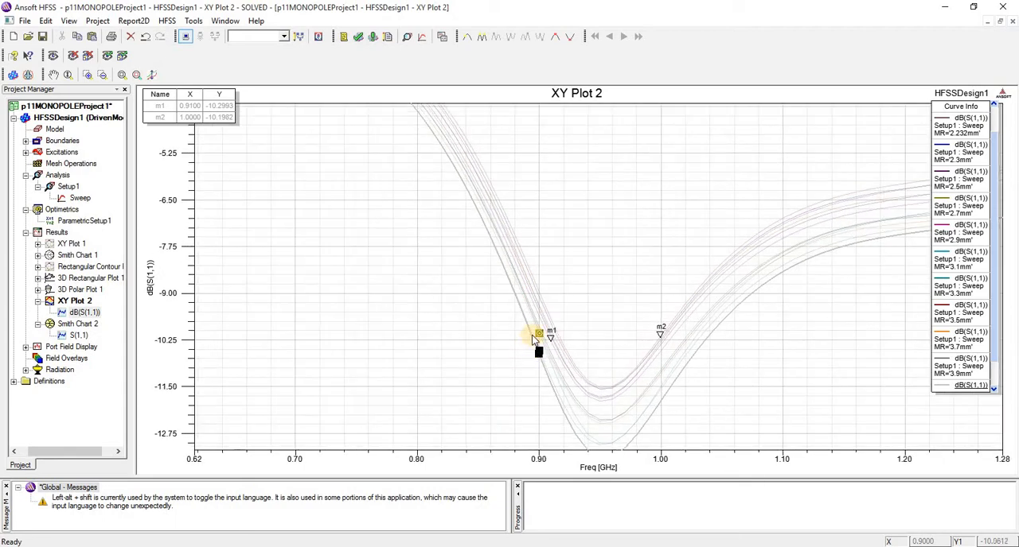
{"action": "scroll", "coordinate": [533, 339], "scroll_direction": "up", "scroll_amount": 2}
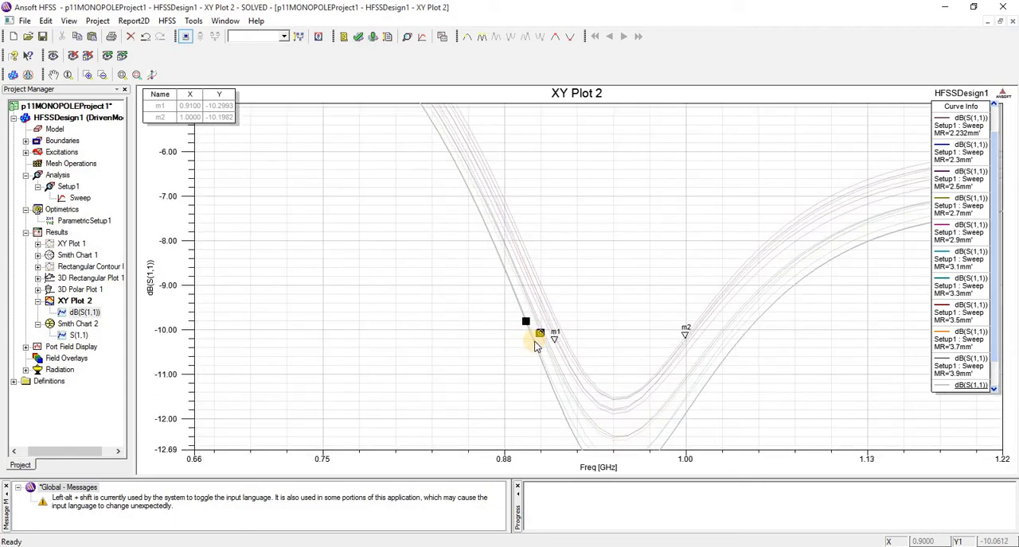
{"action": "scroll", "coordinate": [534, 346], "scroll_direction": "up", "scroll_amount": 4}
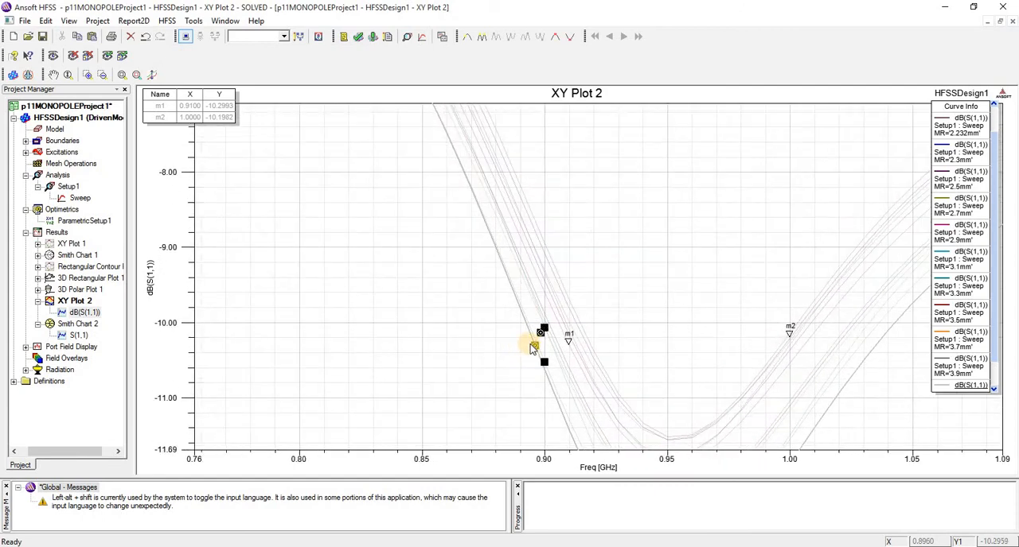
{"action": "scroll", "coordinate": [534, 348], "scroll_direction": "up", "scroll_amount": 2}
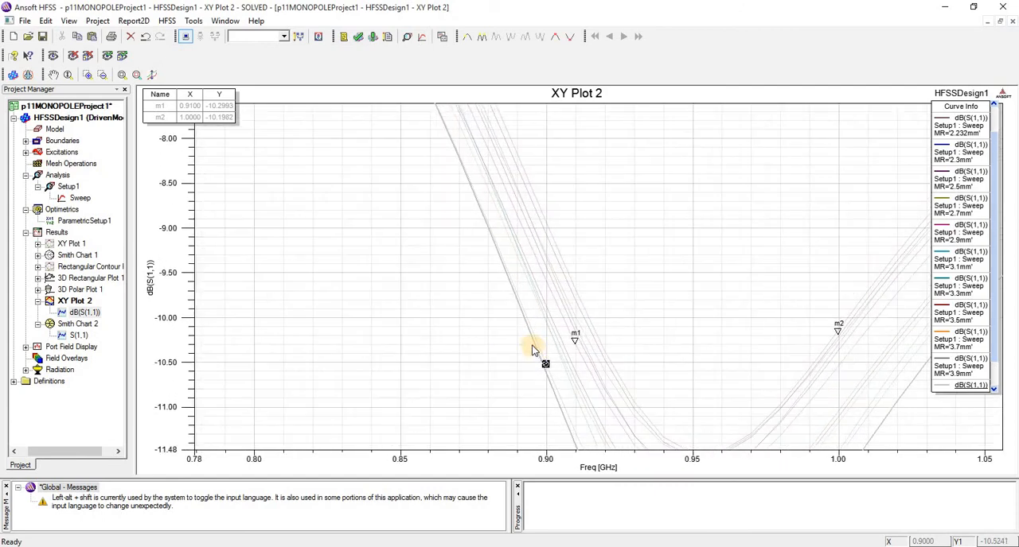
{"action": "scroll", "coordinate": [531, 341], "scroll_direction": "up", "scroll_amount": 3}
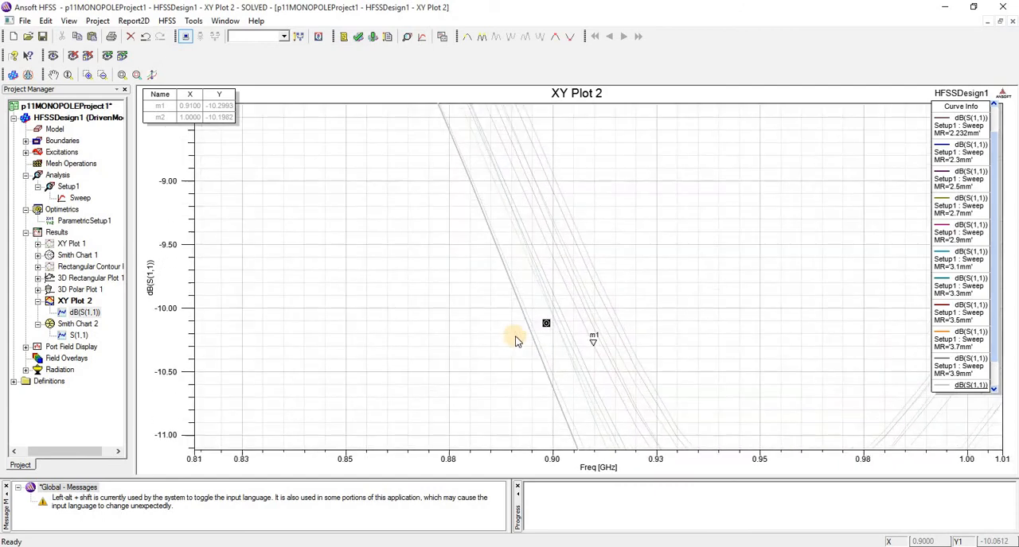
{"action": "left_click", "coordinate": [531, 344]}
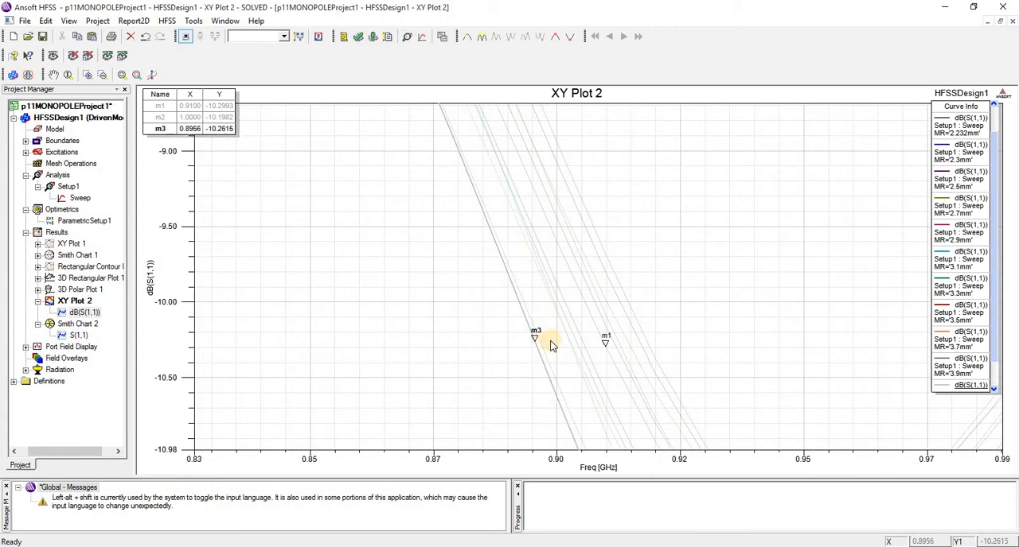
- Place a marker on the rising side of the MR=4mm curve near -10 dB, at 1.04 GHz, and end marker mode
{"action": "scroll", "coordinate": [553, 342], "scroll_direction": "down", "scroll_amount": 7}
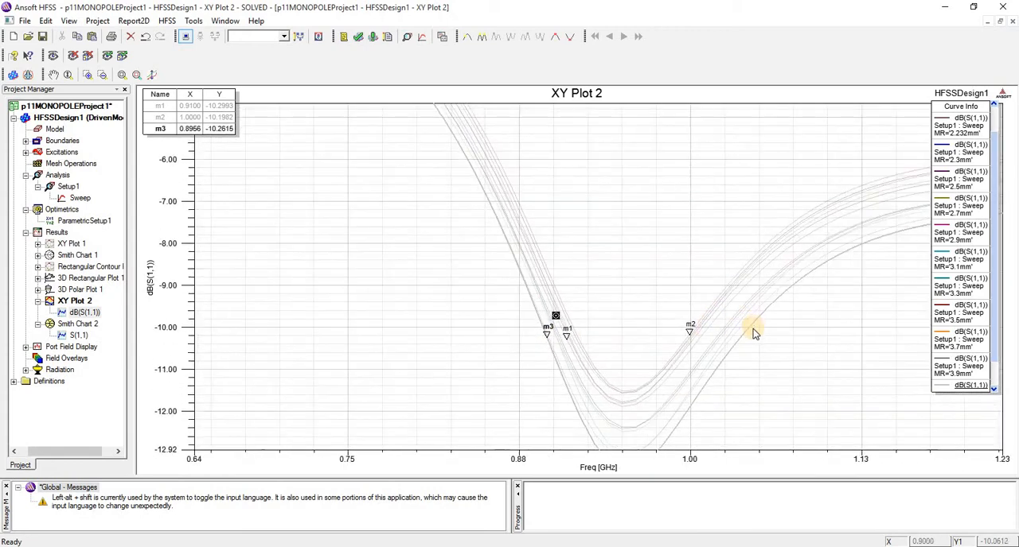
{"action": "scroll", "coordinate": [748, 334], "scroll_direction": "up", "scroll_amount": 5}
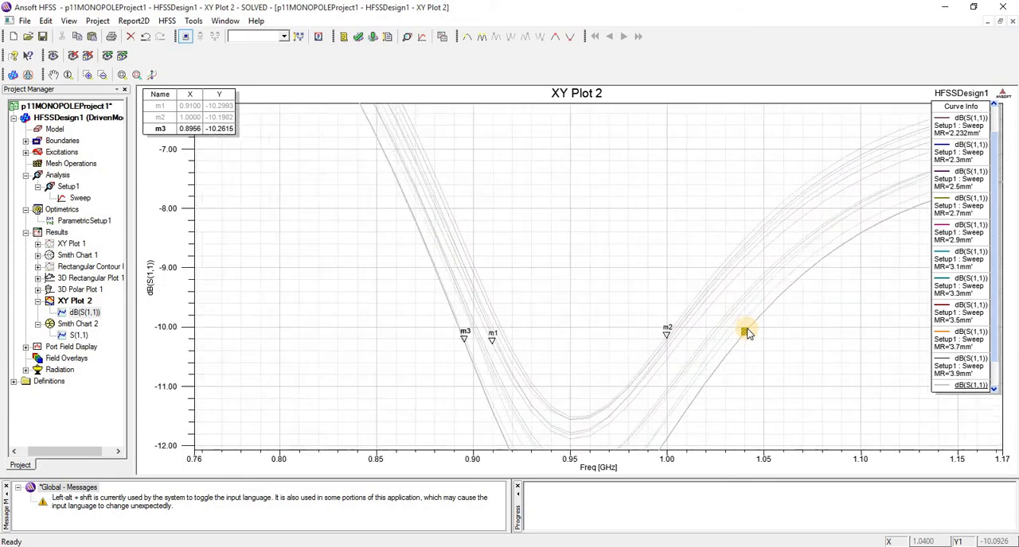
{"action": "left_click", "coordinate": [745, 333]}
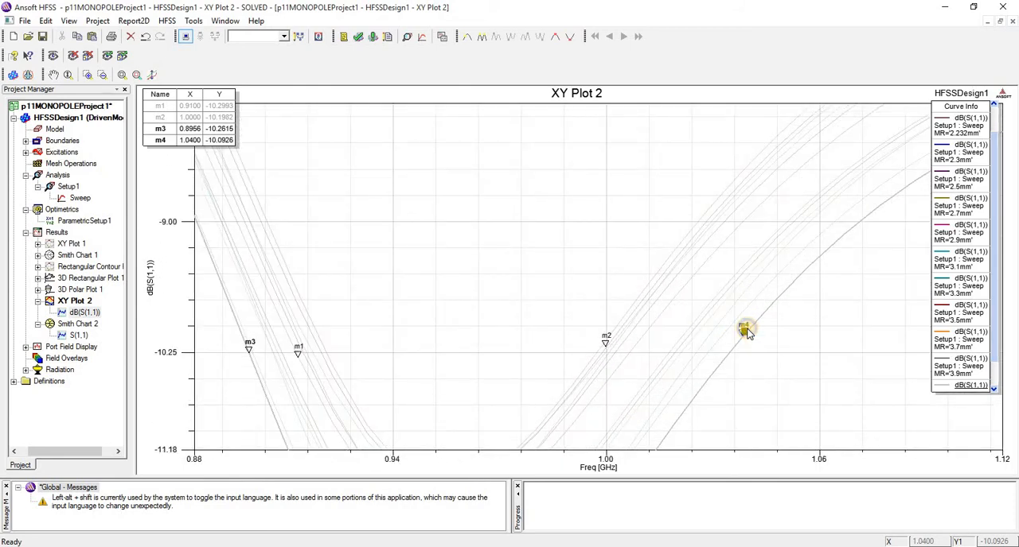
{"action": "right_click", "coordinate": [744, 332]}
{"action": "key", "text": "Escape"}
- Fit all contents of XY Plot 2 in the view
{"action": "right_click", "coordinate": [458, 162]}
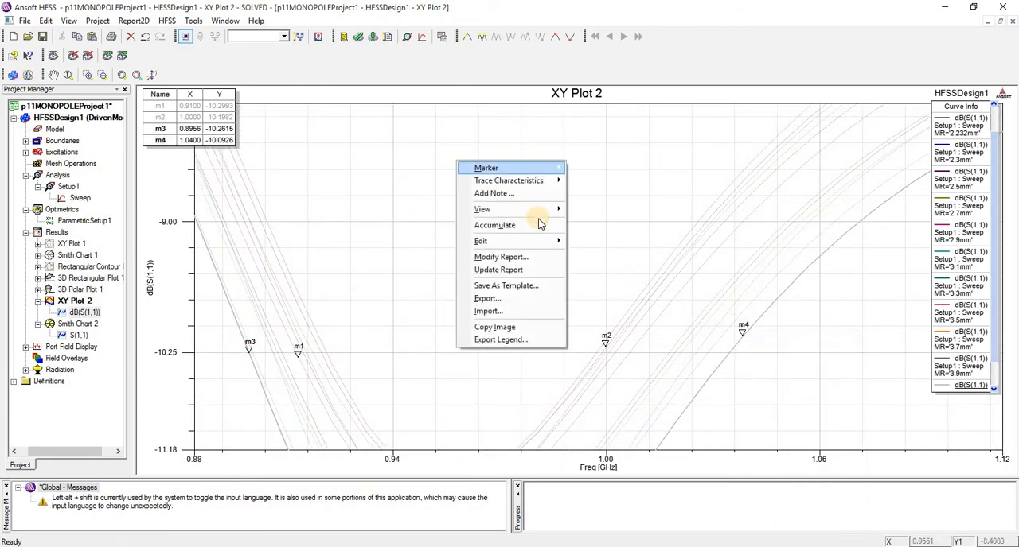
{"action": "mouse_move", "coordinate": [529, 209]}
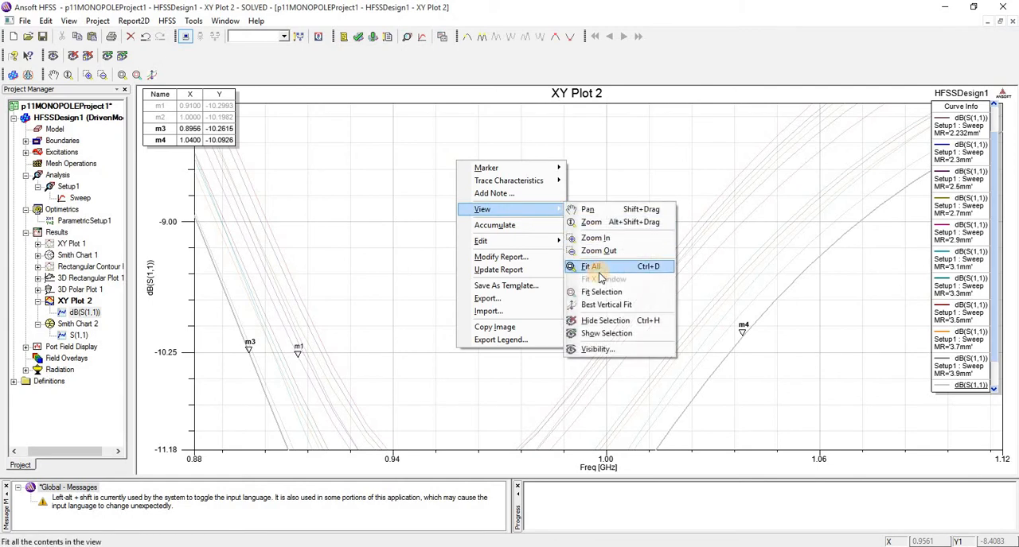
{"action": "left_click", "coordinate": [590, 267]}
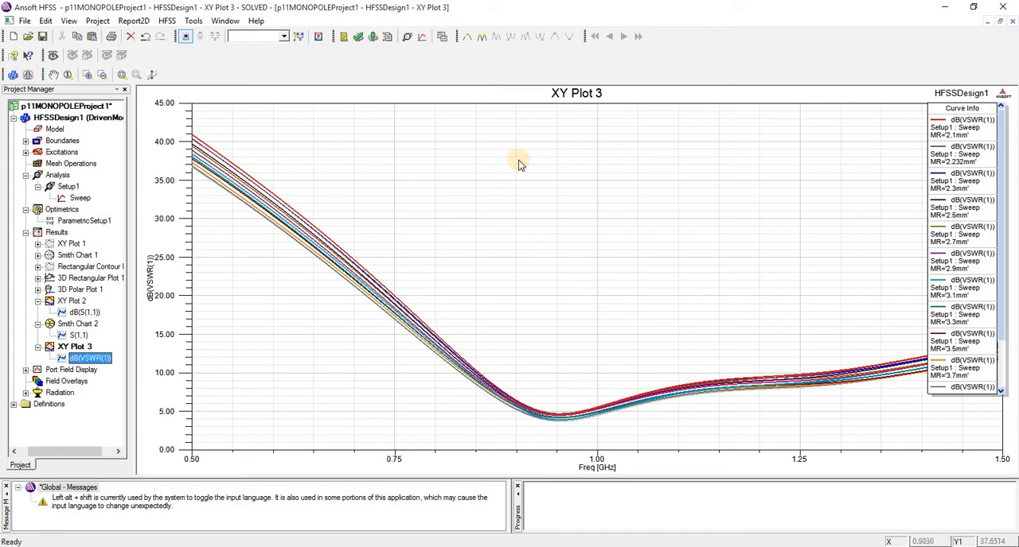
- Create a modal solution Smith Chart report of S(1,1) for Setup1 : Sweep over all frequencies
{"action": "left_click", "coordinate": [166, 21]}
{"action": "mouse_move", "coordinate": [252, 232]}
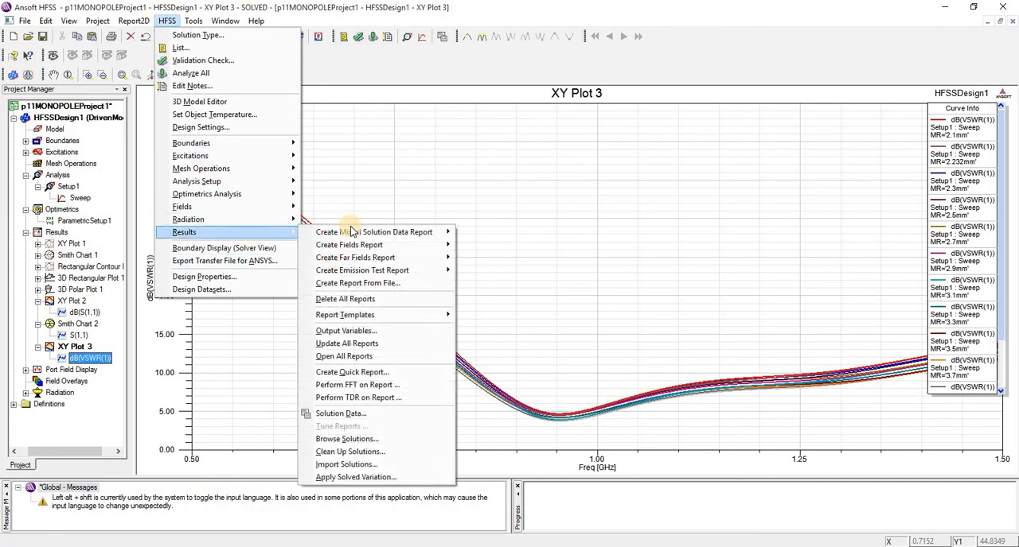
{"action": "mouse_move", "coordinate": [354, 232]}
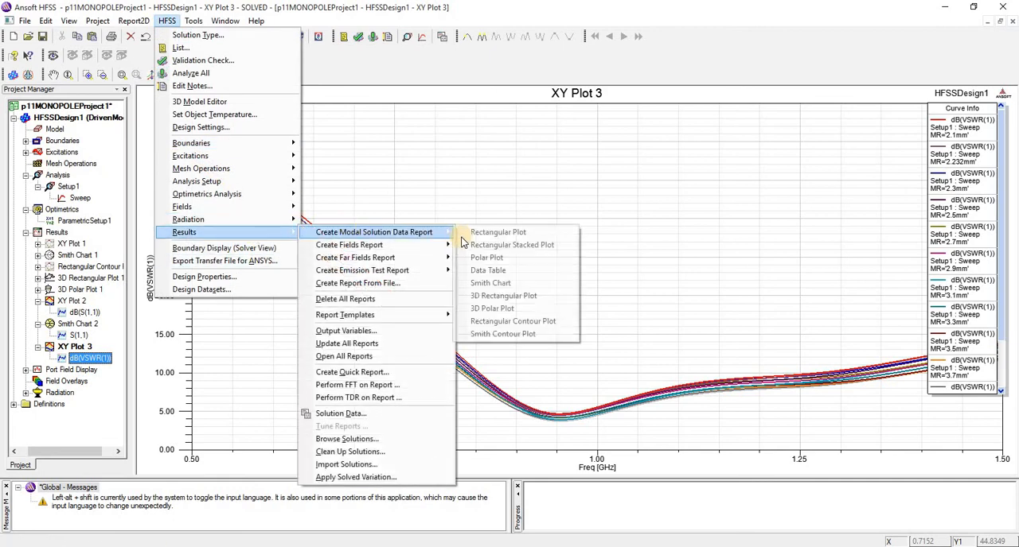
{"action": "left_click", "coordinate": [513, 285]}
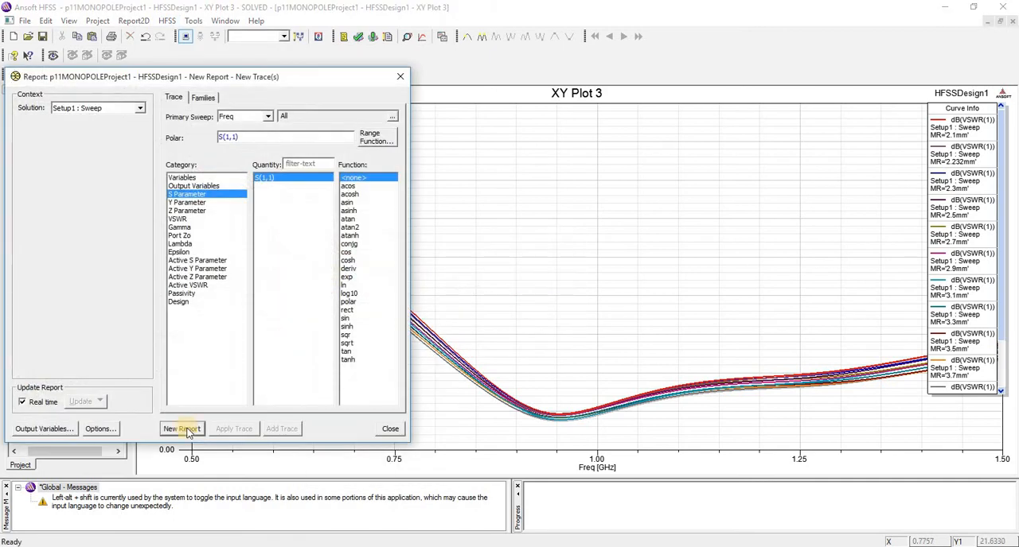
{"action": "left_click", "coordinate": [184, 428]}
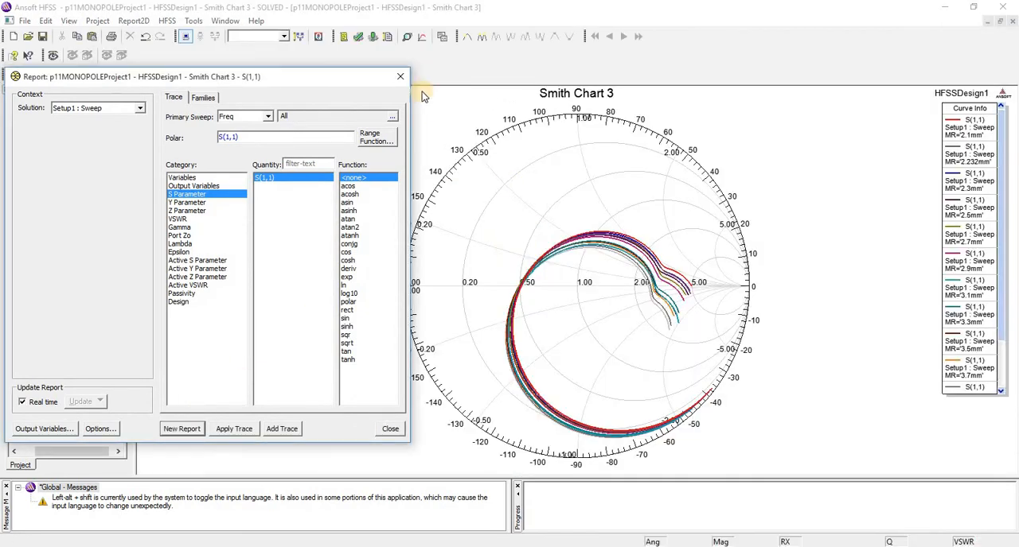
{"action": "left_click", "coordinate": [404, 79]}
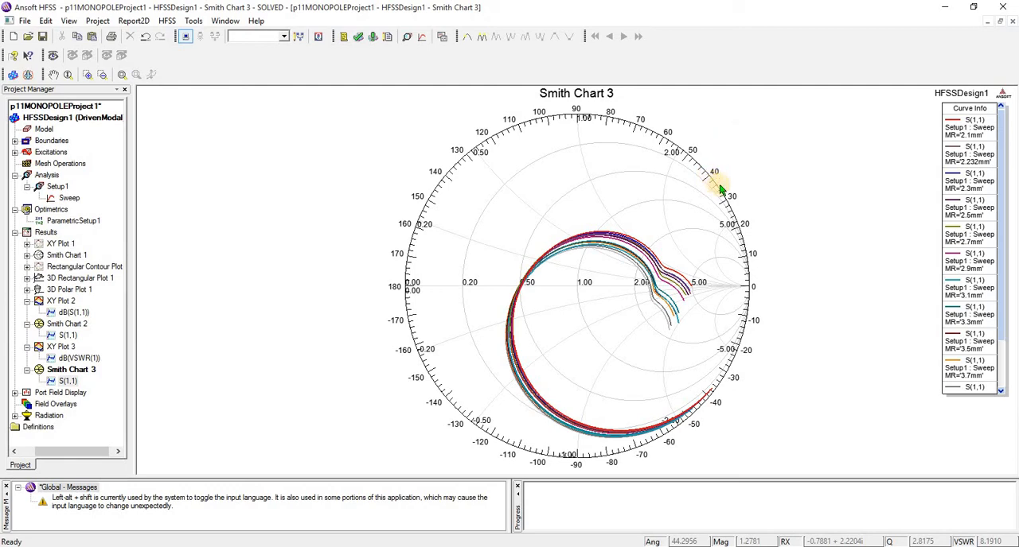
- Compare the Smith chart's S(1,1) curves by highlighting individual MR values, ending with the MR=2.1mm and MR=3.7mm curves selected together
{"action": "left_click", "coordinate": [969, 135]}
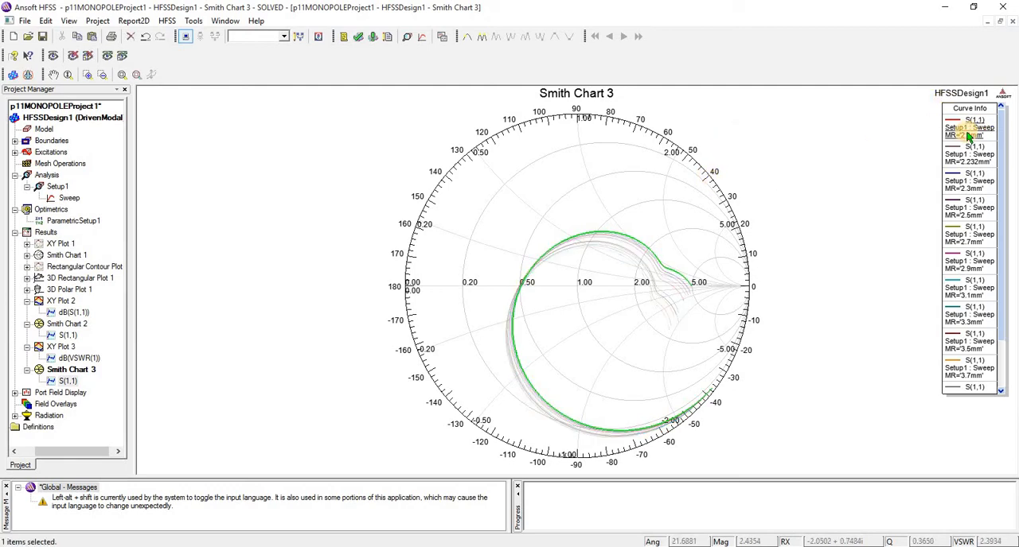
{"action": "left_click", "coordinate": [724, 229]}
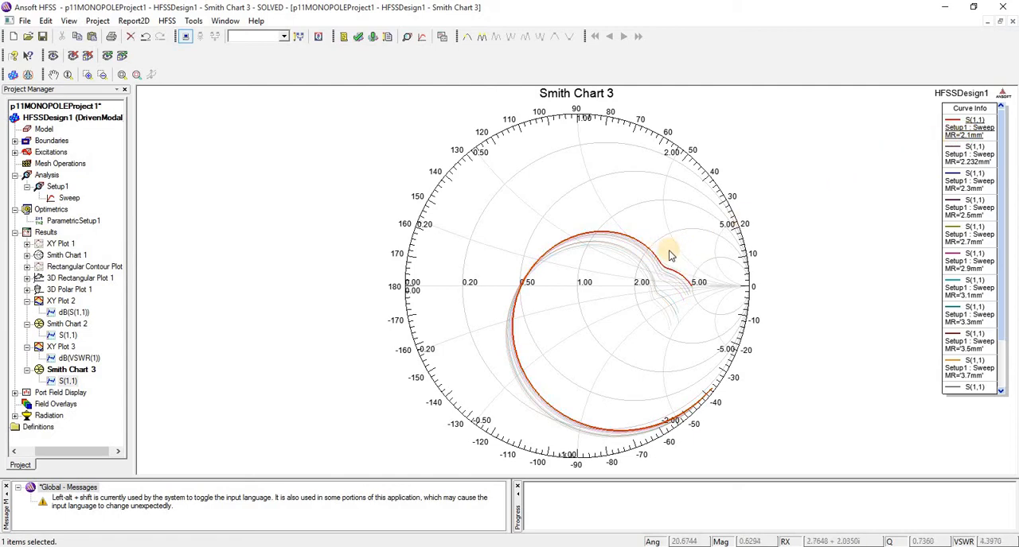
{"action": "left_click", "coordinate": [968, 208]}
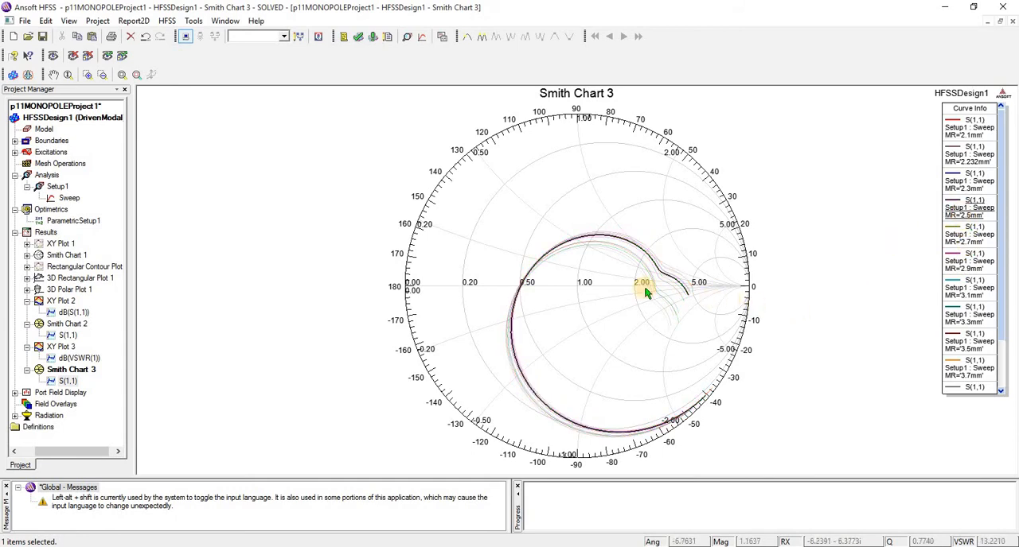
{"action": "left_click", "coordinate": [973, 234]}
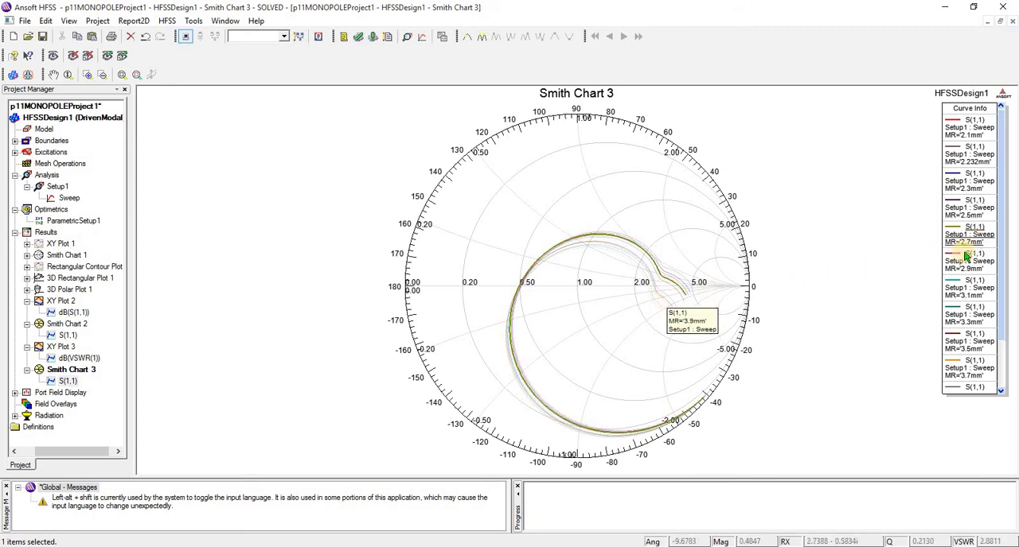
{"action": "left_click", "coordinate": [978, 288]}
{"action": "left_click", "coordinate": [978, 289]}
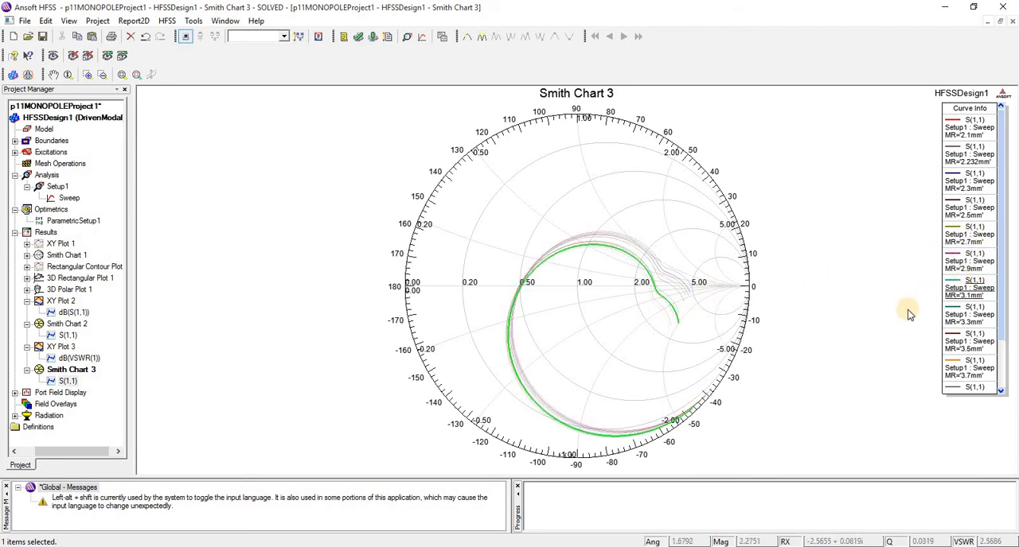
{"action": "left_click", "coordinate": [973, 343]}
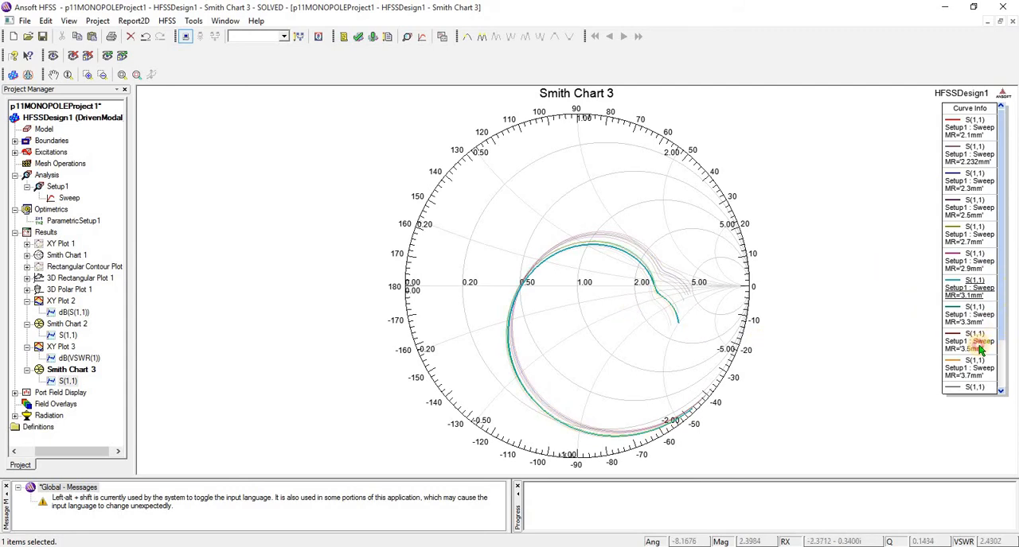
{"action": "left_click", "coordinate": [982, 124]}
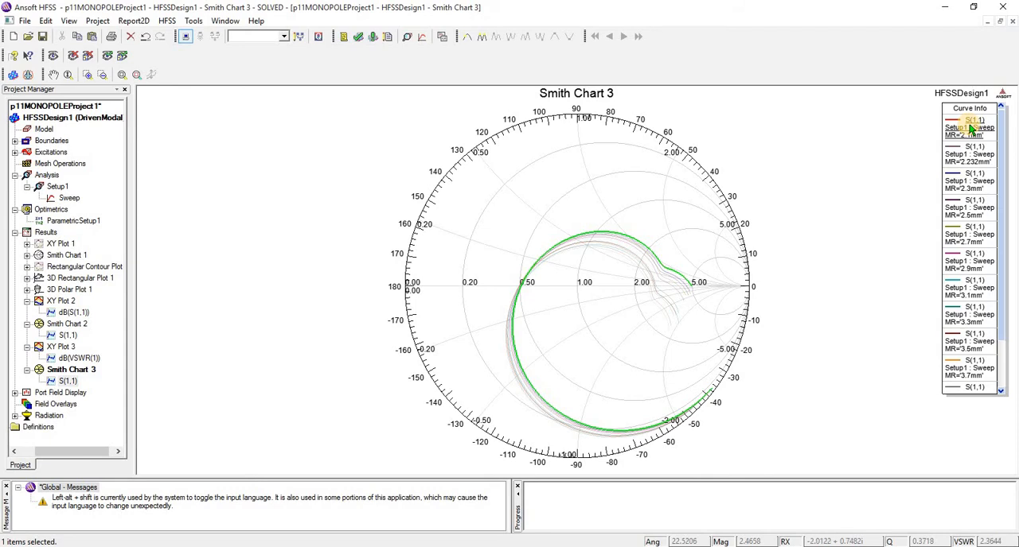
{"action": "left_click", "coordinate": [968, 366], "text": "ctrl"}
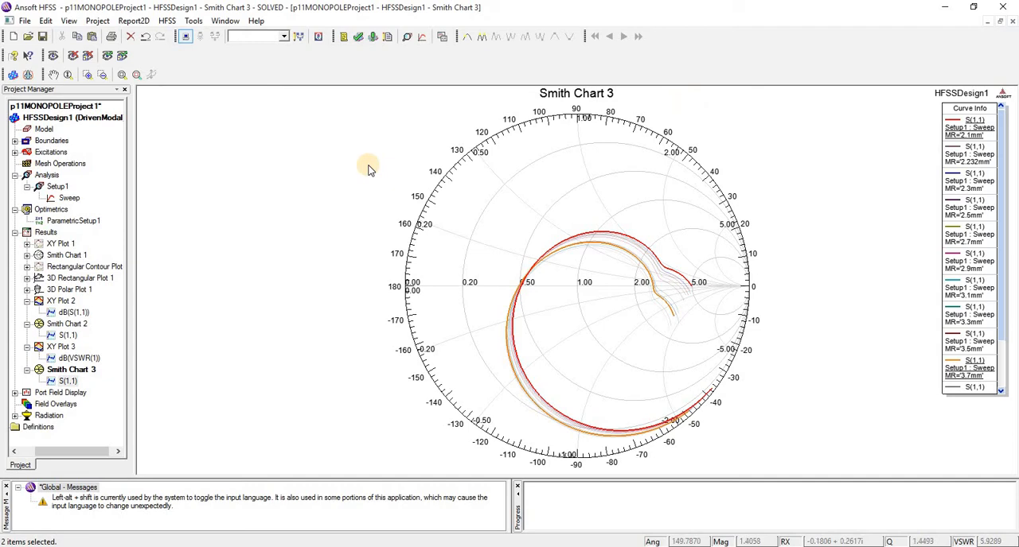
- Create a far-field Radiation Pattern report of rETotal against Theta, using Setup1 : LastAdaptive and Infinite Sphere1
{"action": "left_click", "coordinate": [167, 20]}
{"action": "mouse_move", "coordinate": [290, 233]}
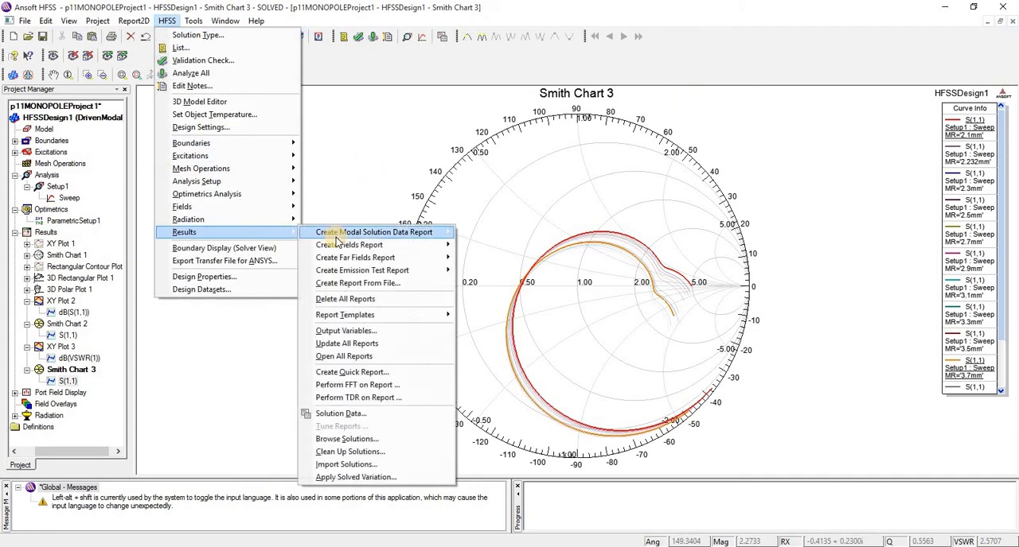
{"action": "mouse_move", "coordinate": [342, 244]}
{"action": "mouse_move", "coordinate": [442, 232]}
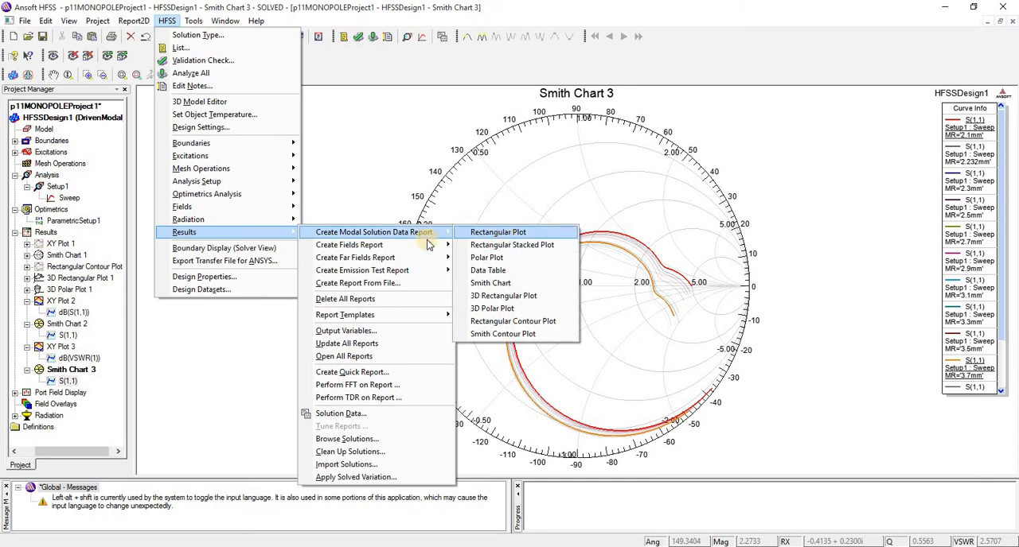
{"action": "mouse_move", "coordinate": [406, 258]}
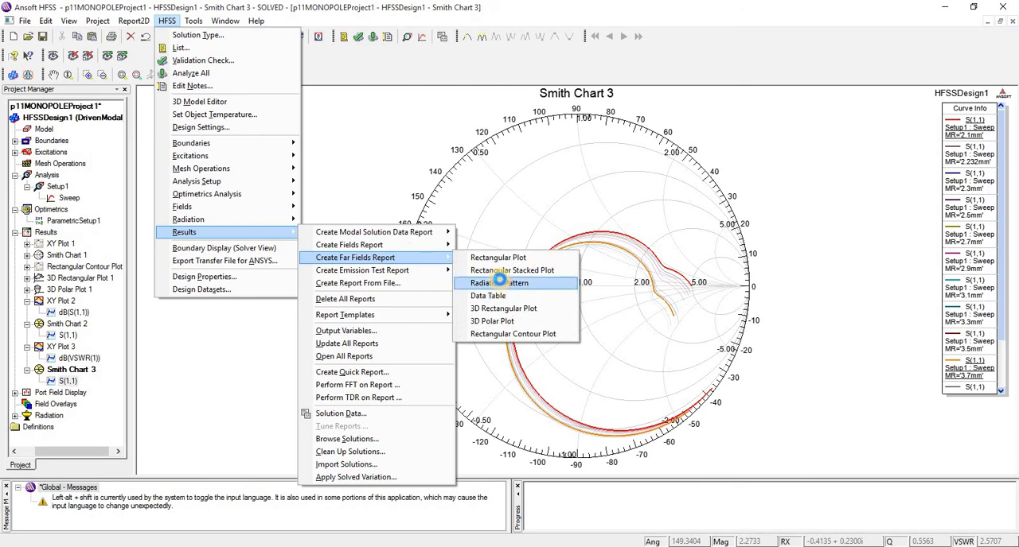
{"action": "left_click", "coordinate": [499, 283]}
{"action": "left_click", "coordinate": [181, 428]}
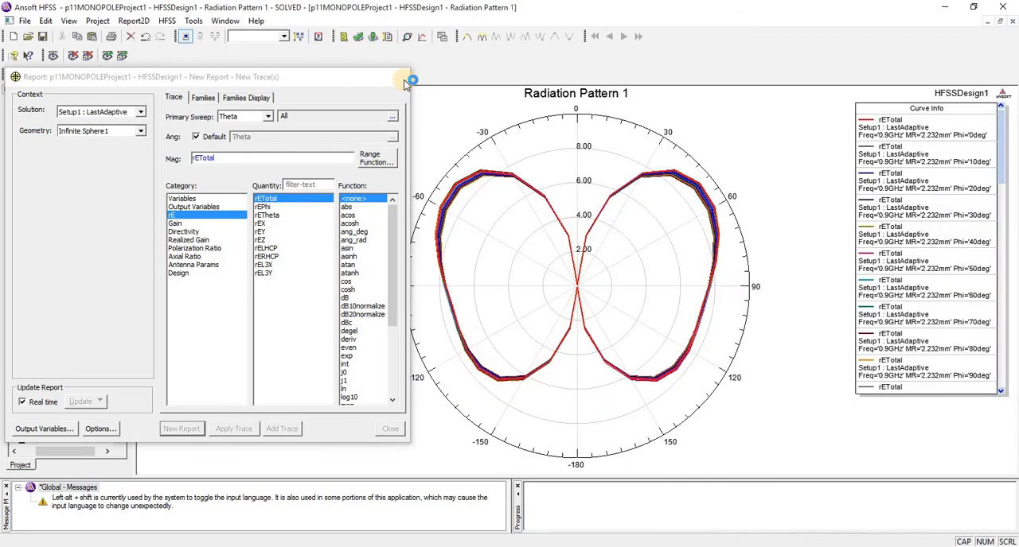
{"action": "left_click", "coordinate": [402, 78]}
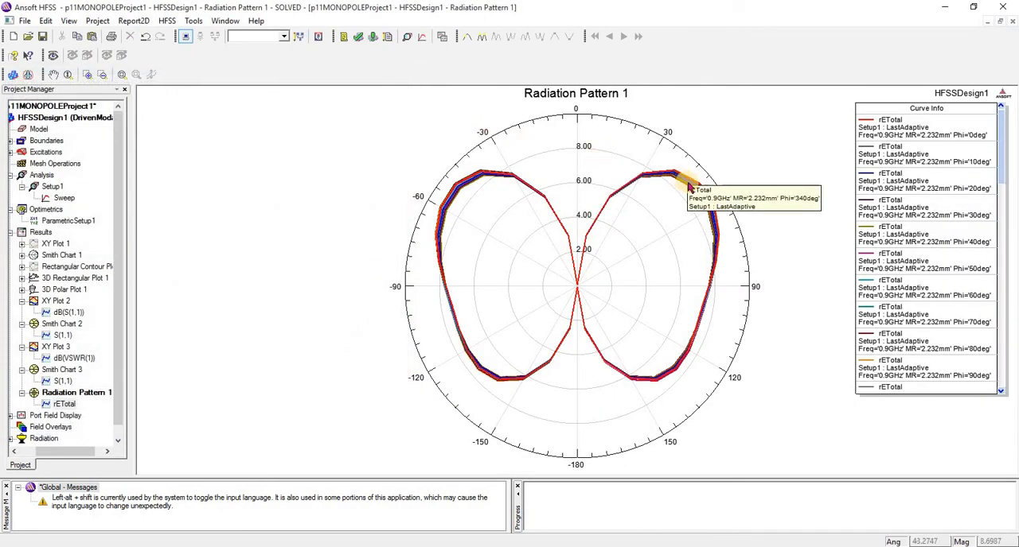
- Examine individual Phi curves in the radiation pattern at 0.9 GHz and MR=2.232mm, ending with the Phi=30deg curve selected
{"action": "left_click", "coordinate": [897, 186]}
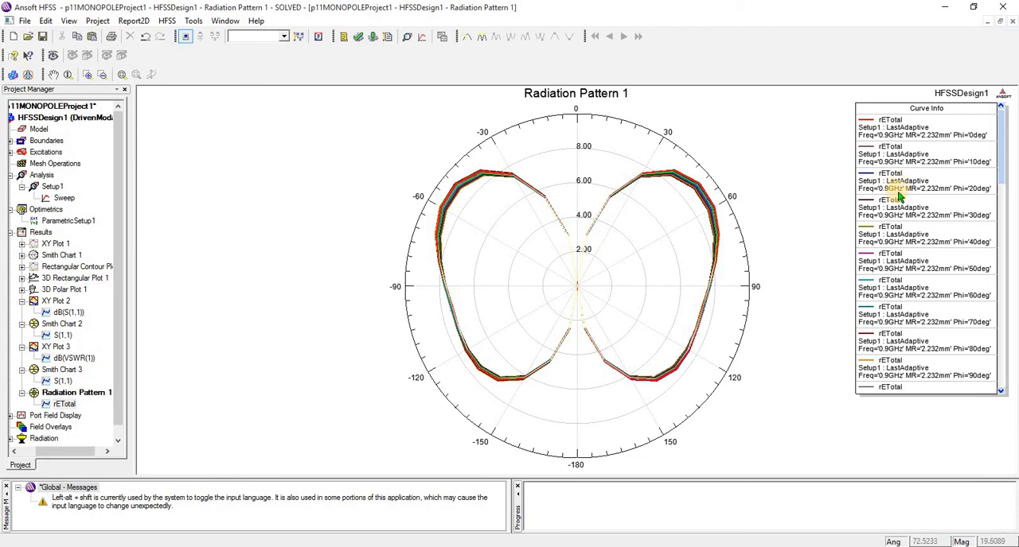
{"action": "left_click", "coordinate": [895, 220]}
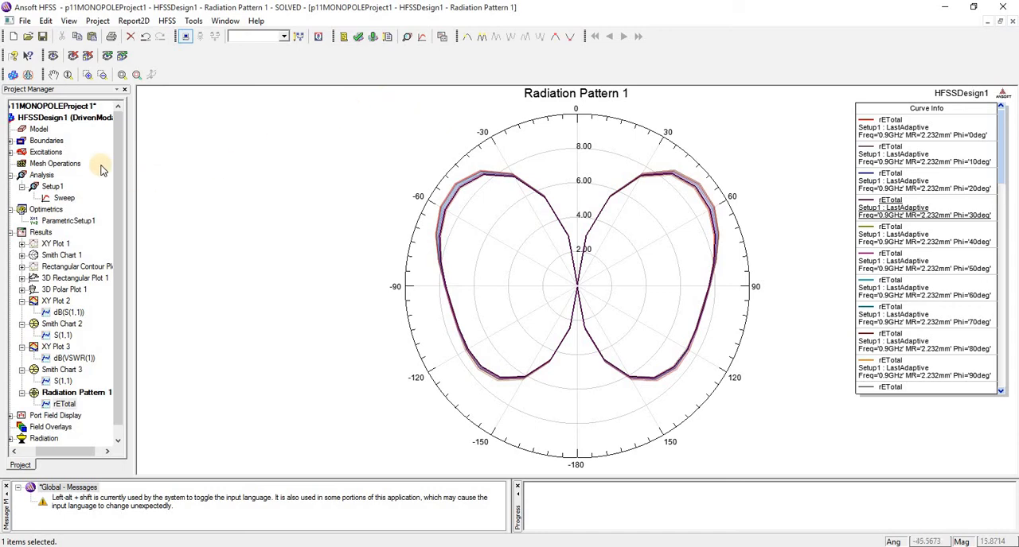
- Open the 3D model of HFSSDesign1
{"action": "double_click", "coordinate": [61, 117]}
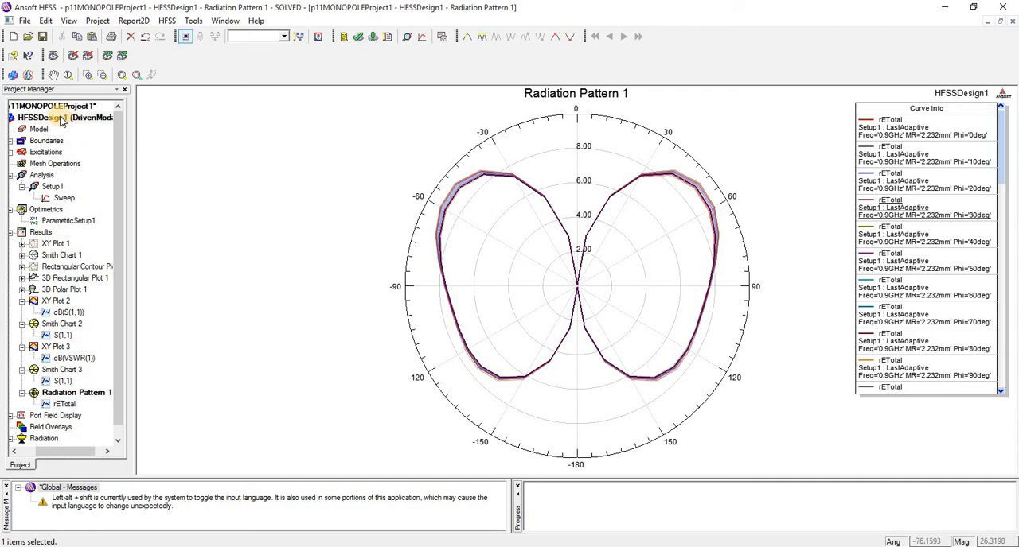